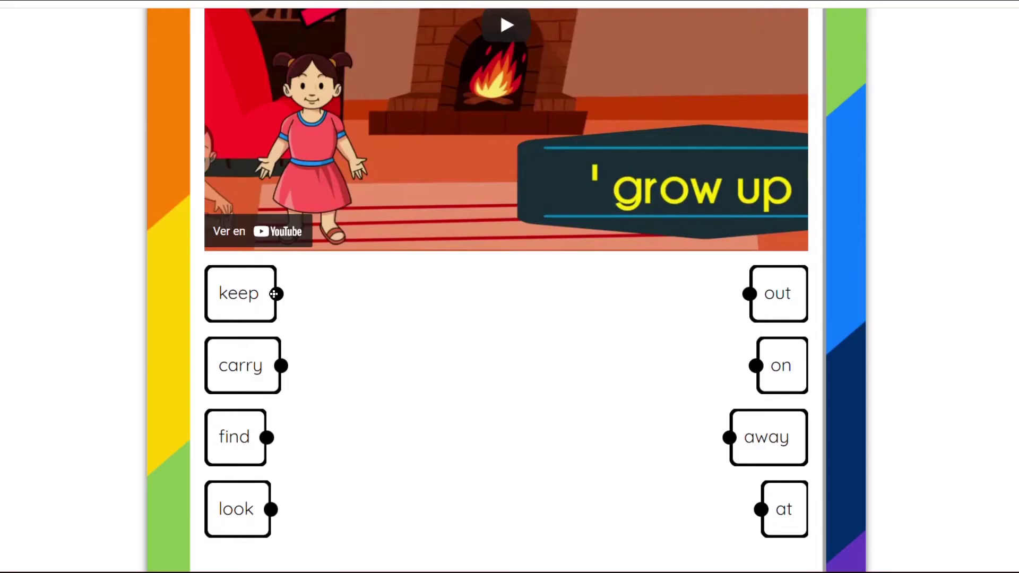
- Draw matching lines joining keep to away, carry to on, and find to out
left_click_drag(274, 294, 731, 437)
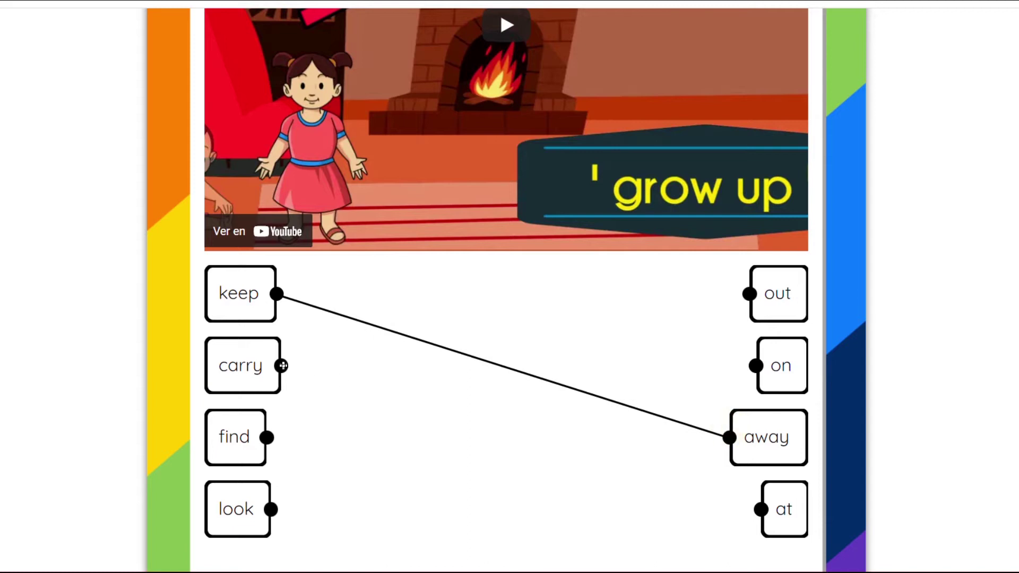
left_click_drag(283, 366, 755, 366)
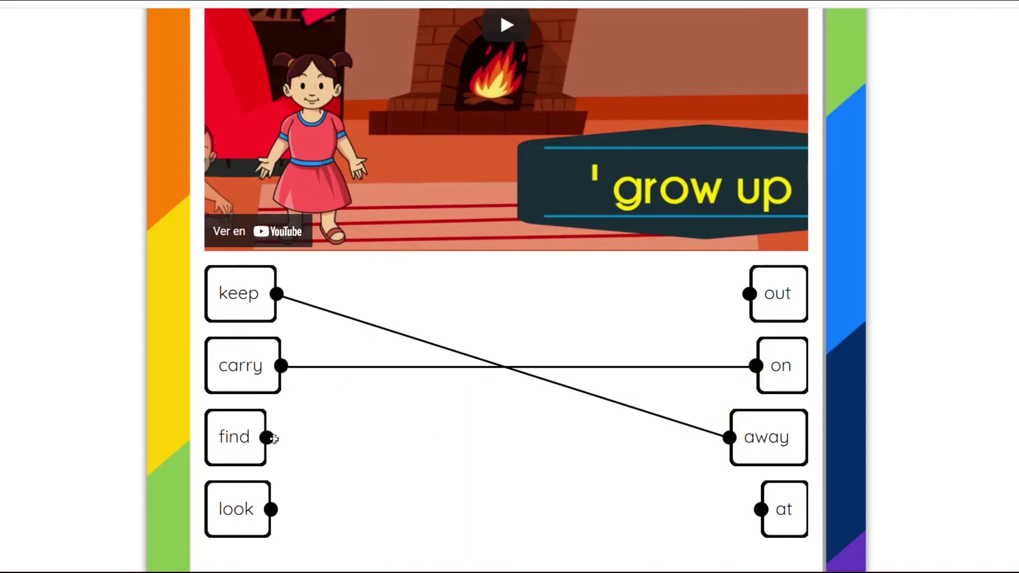
left_click_drag(269, 438, 750, 294)
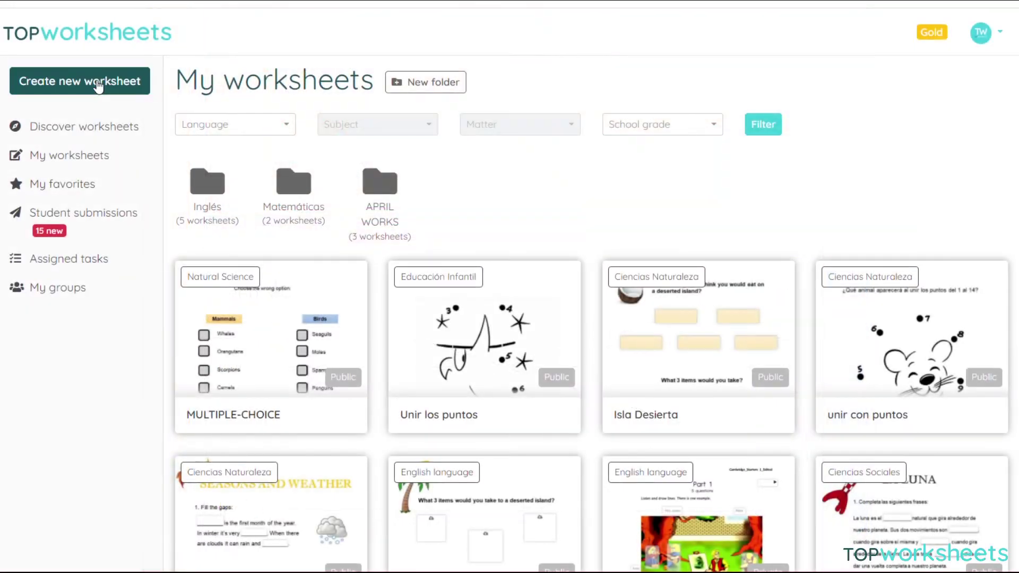
- Create a builder worksheet titled 'ADJECTIVES, ADVERBS AND VOCABULARY' and start its description
left_click(96, 83)
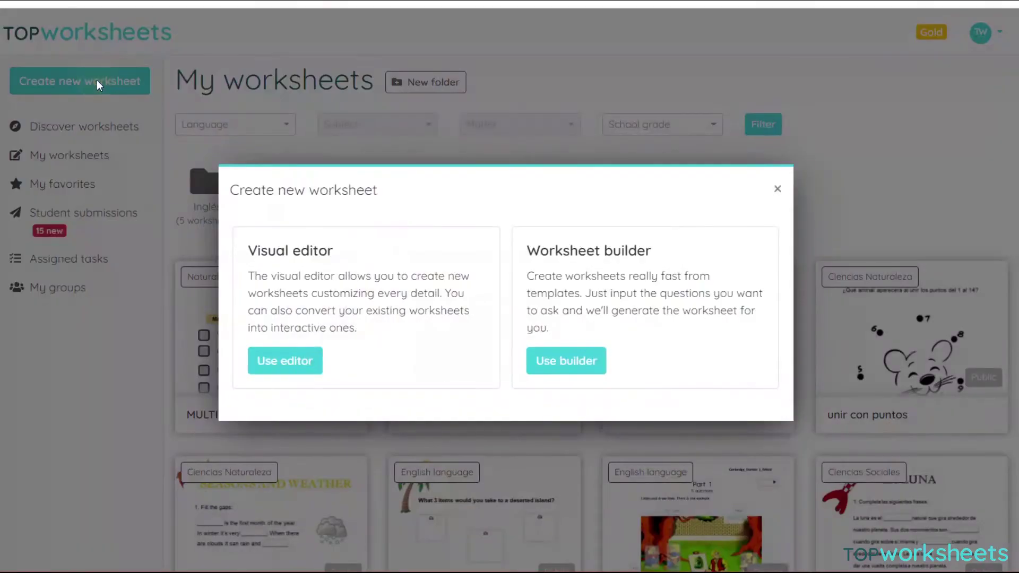
left_click(579, 363)
scroll(584, 127, "down", 3)
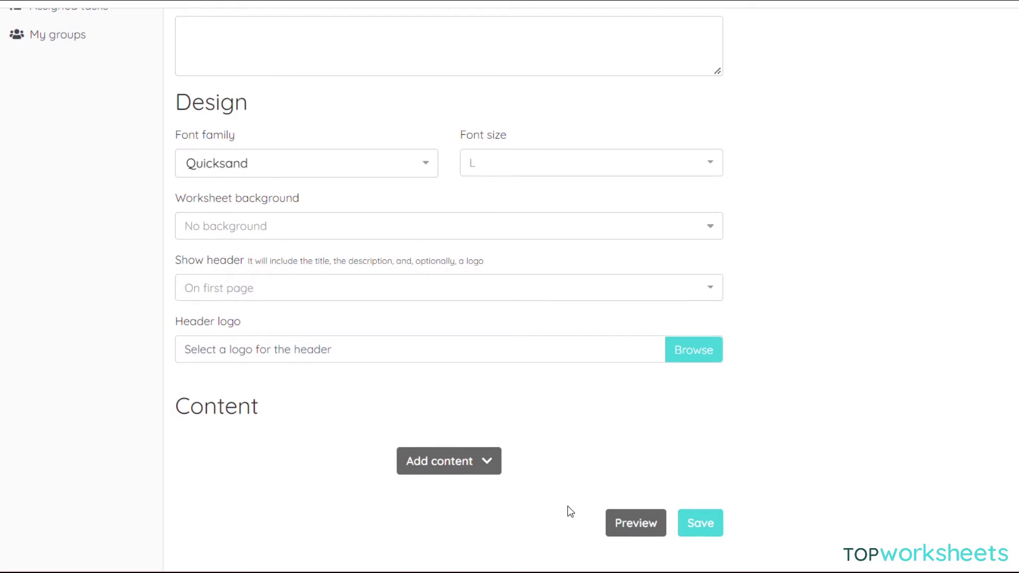
scroll(568, 506, "up", 4)
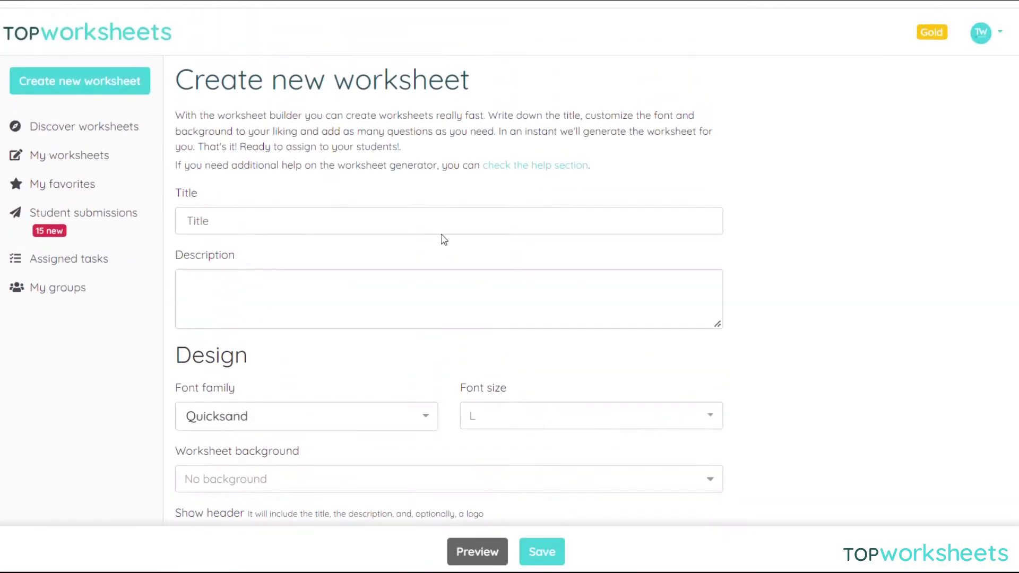
left_click(432, 220)
type("A")
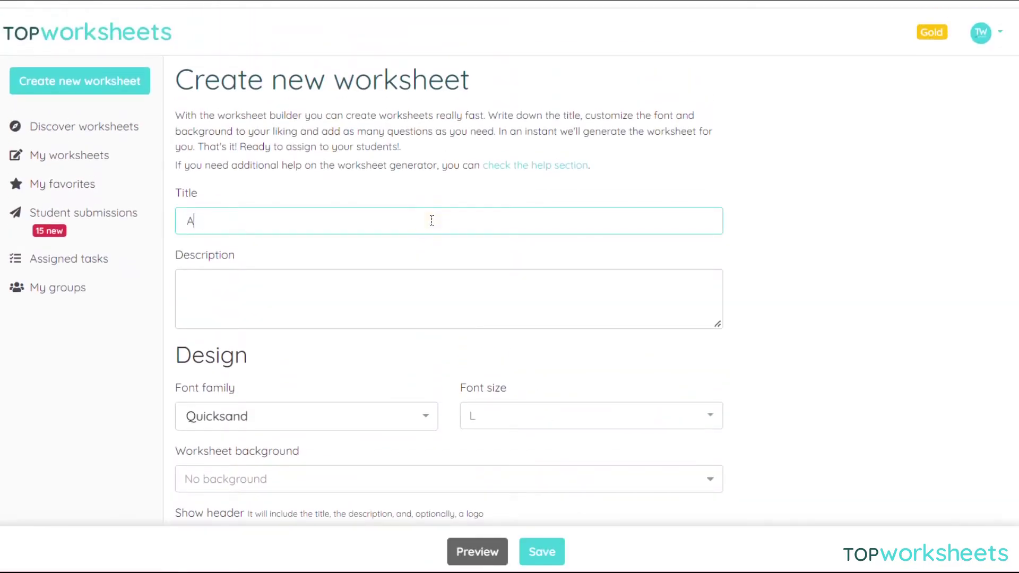
type("DJECTIVES, AD")
type("VERBS AND VOCABULARY")
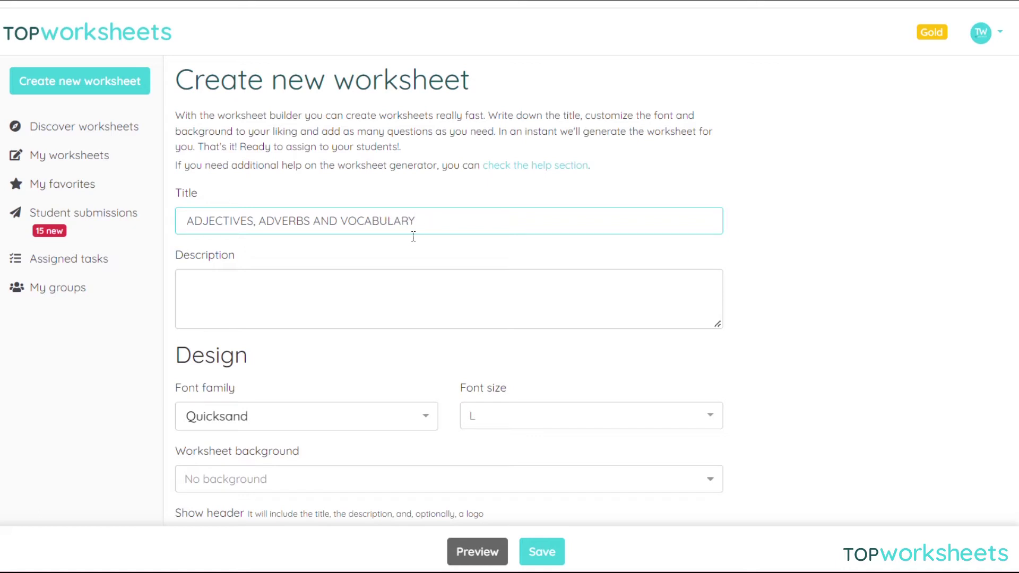
left_click(378, 283)
type("Differen")
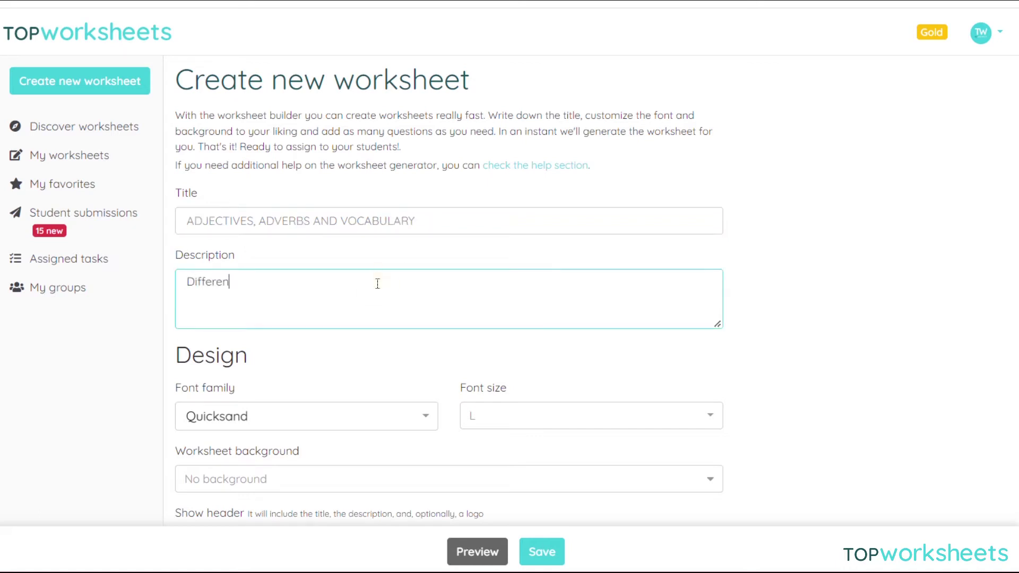
type("ces between ")
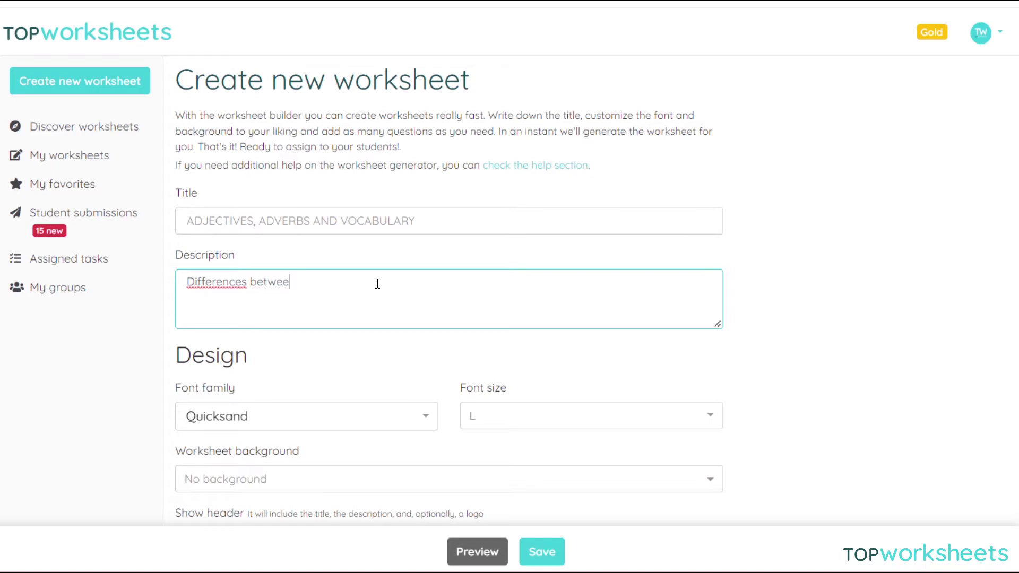
type("them")
scroll(377, 284, "down", 1)
scroll(378, 284, "down", 3)
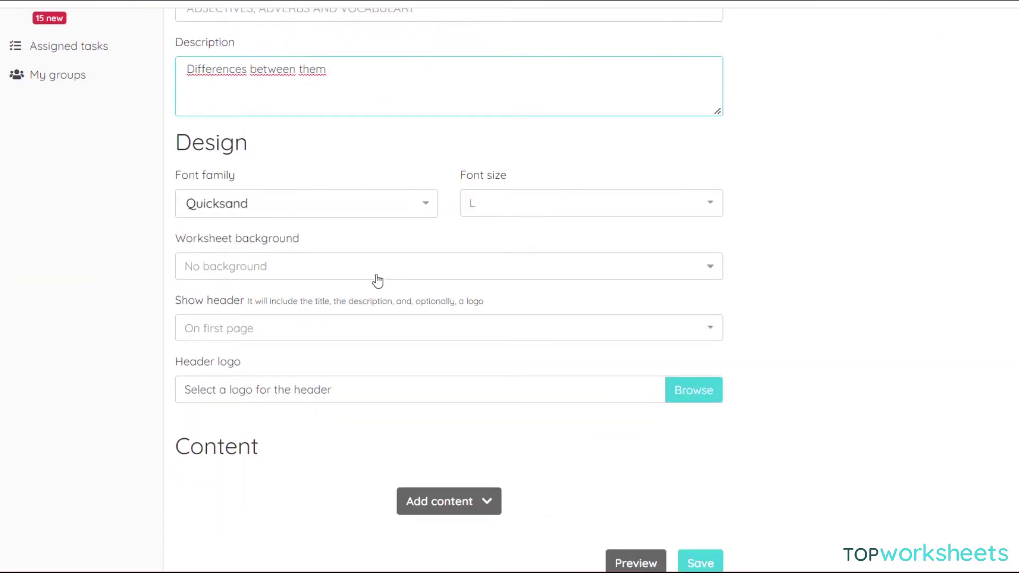
- Keep the Quicksand font, choose the Rainbow background, and show the header on the first page
left_click(275, 201)
left_click(247, 238)
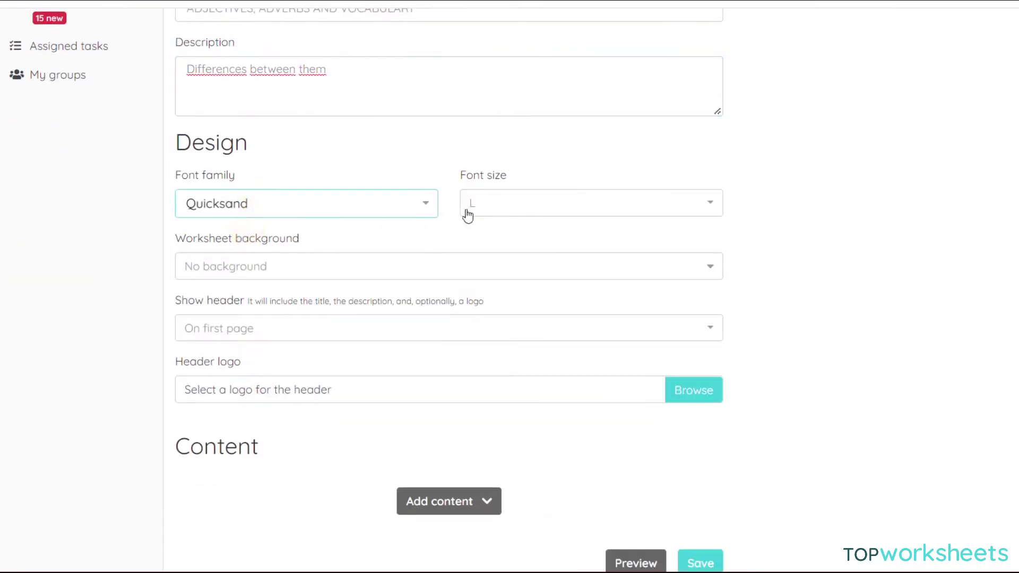
left_click(446, 273)
left_click_drag(415, 546, 596, 546)
left_click(447, 359)
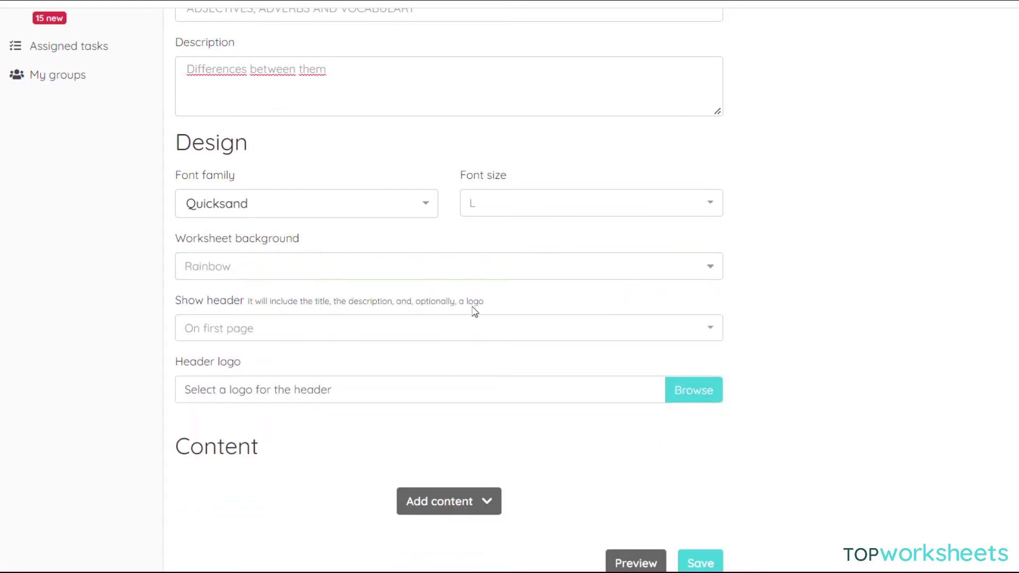
left_click(463, 330)
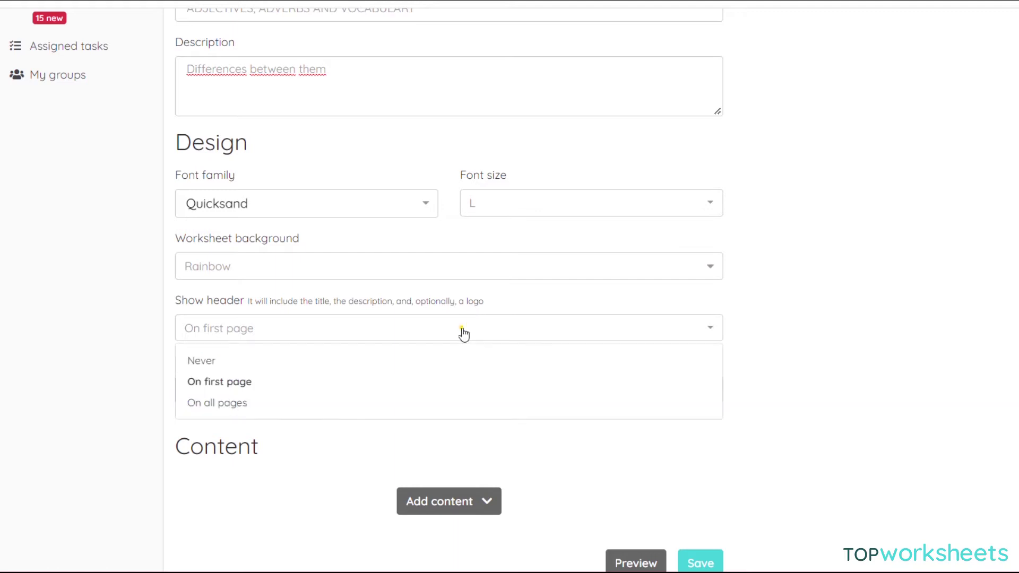
left_click(422, 383)
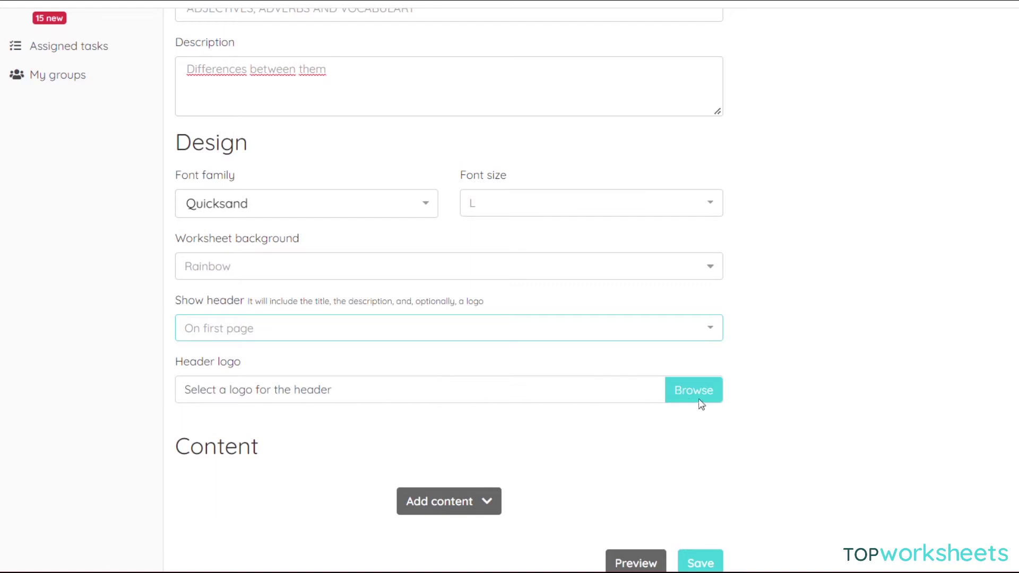
scroll(693, 401, "down", 1)
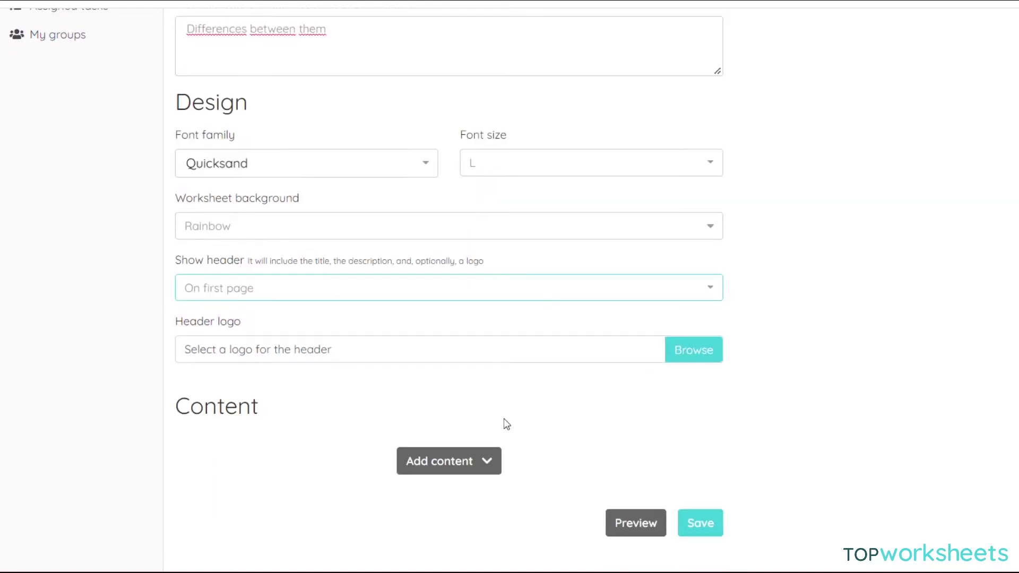
- Add the written-answer question 'Write 3 adjectives', open-ended with a short answer size
left_click(448, 464)
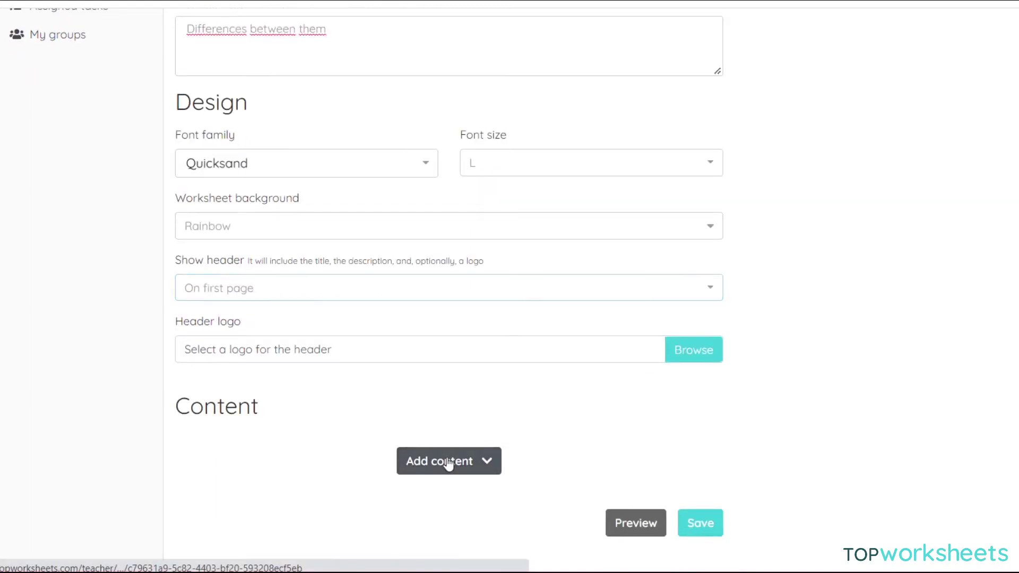
scroll(449, 464, "down", 3)
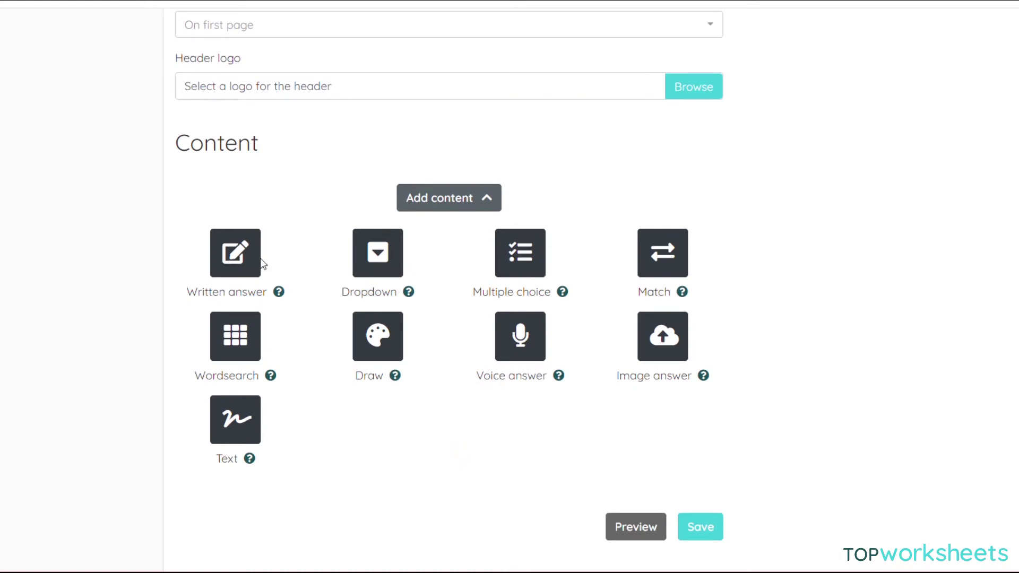
left_click(233, 250)
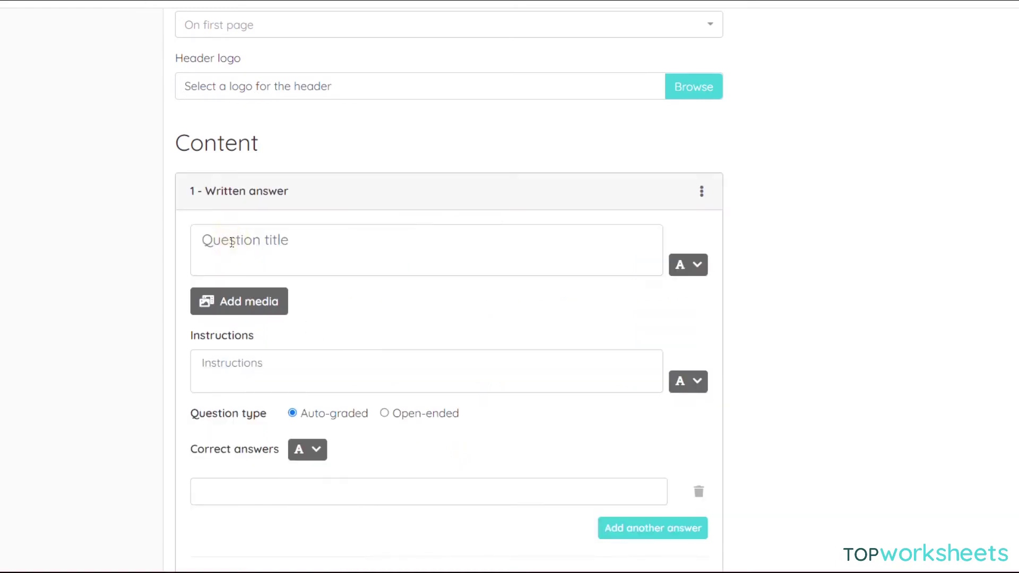
scroll(236, 239, "down", 3)
left_click(248, 130)
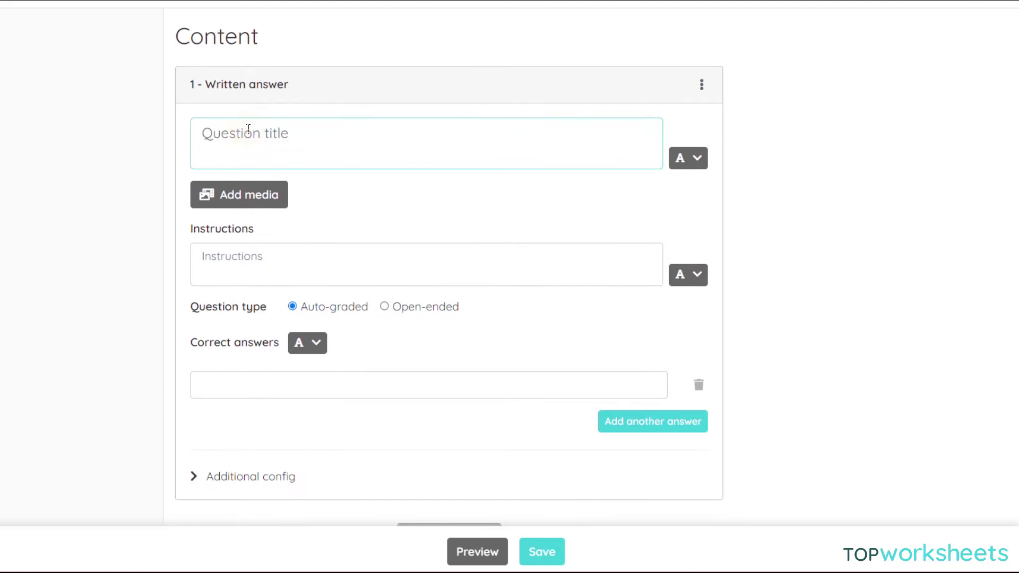
type("Write 3 adjev")
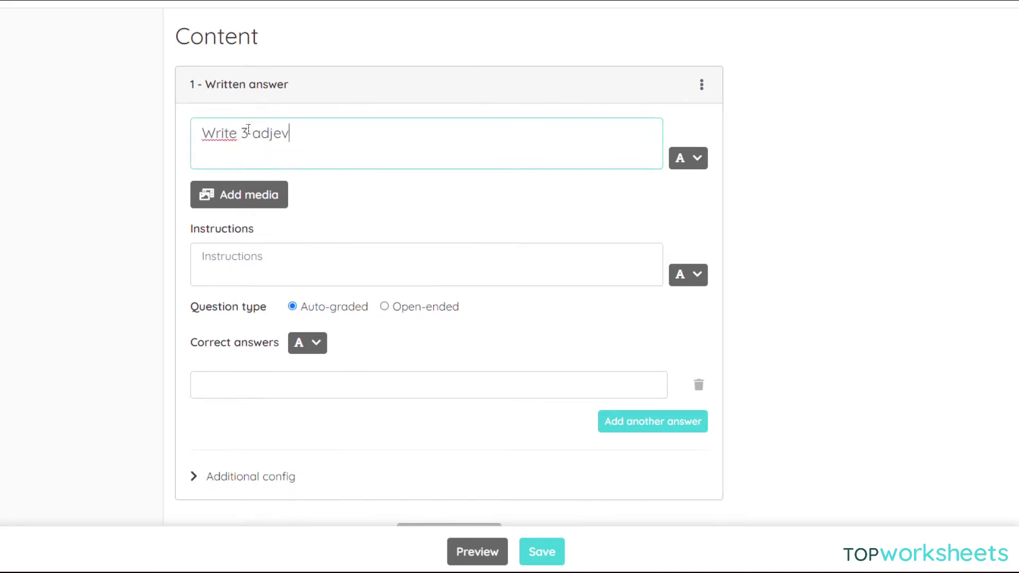
key("BackSpace")
type("ctives")
left_click(385, 307)
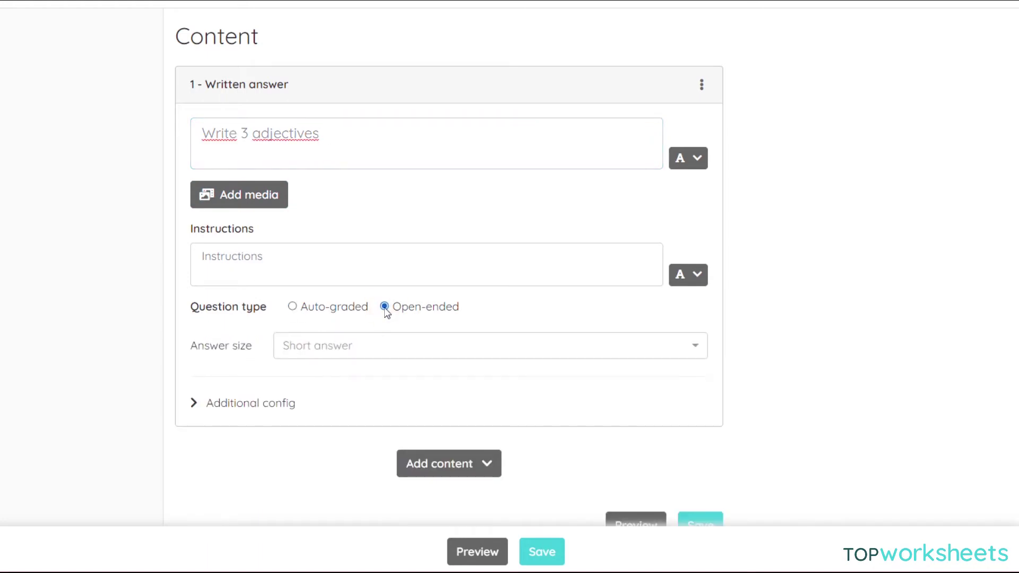
left_click(387, 347)
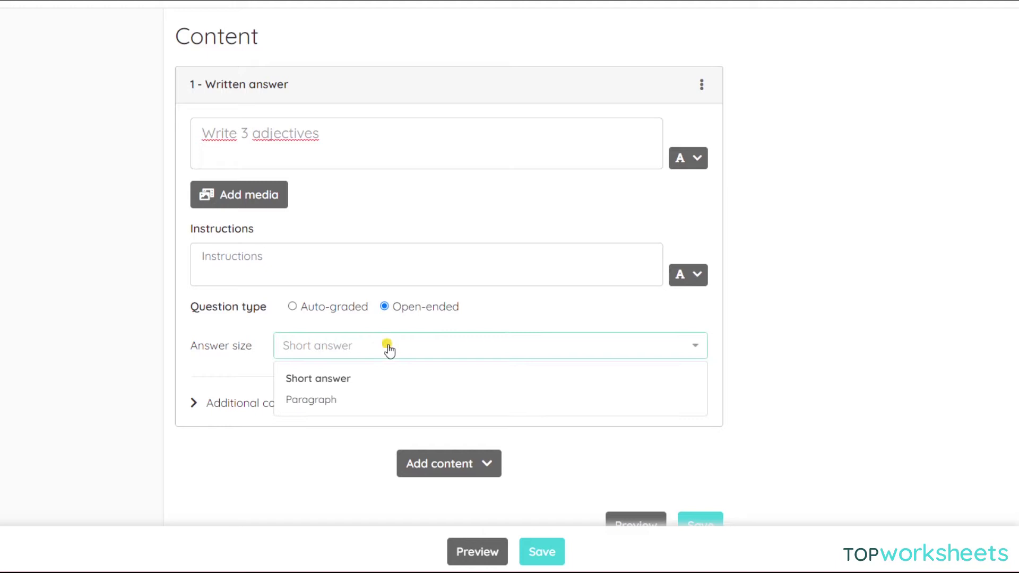
left_click(368, 382)
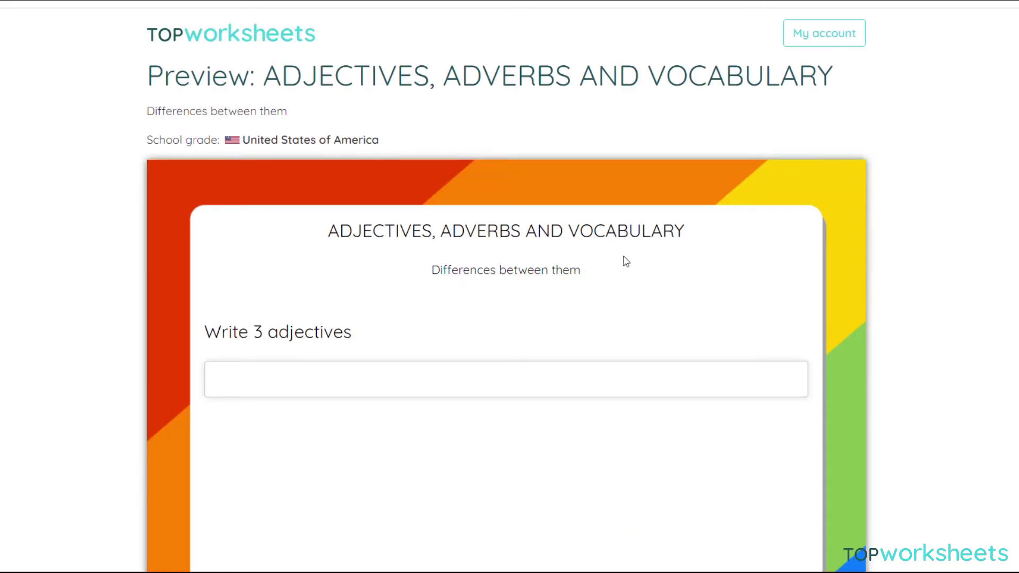
scroll(629, 185, "down", 5)
scroll(629, 185, "up", 10)
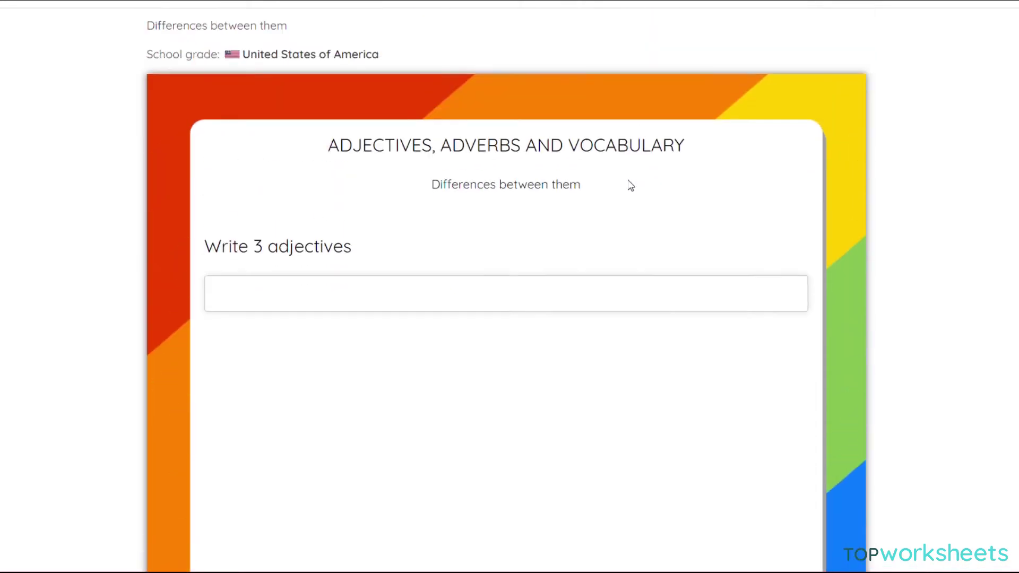
- Try the 'Write 3 adjectives' answer box in the worksheet preview
left_click(272, 375)
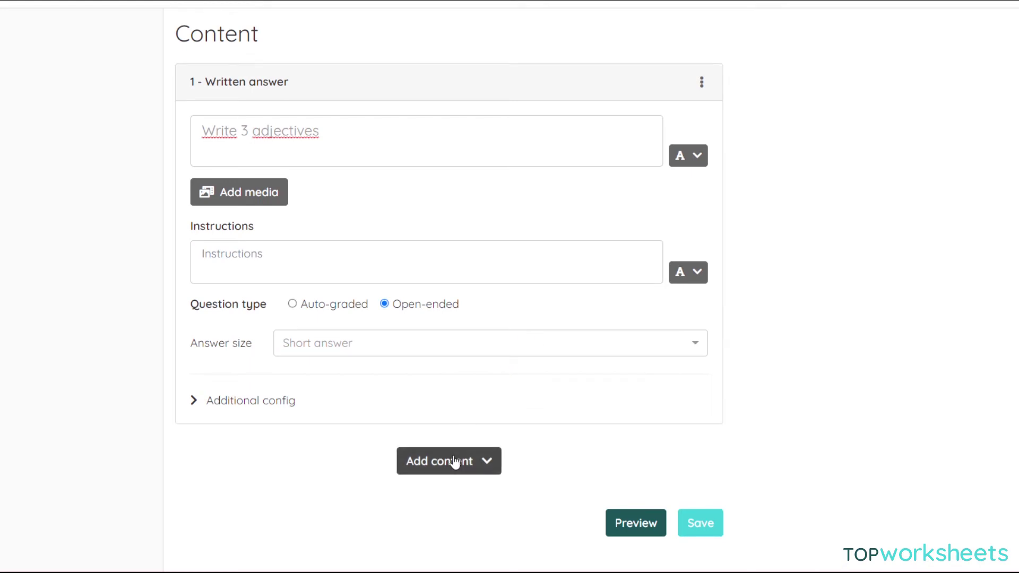
- Add the dropdown question 'Choose the word that is an adverb' with choices red, often, water
left_click(453, 461)
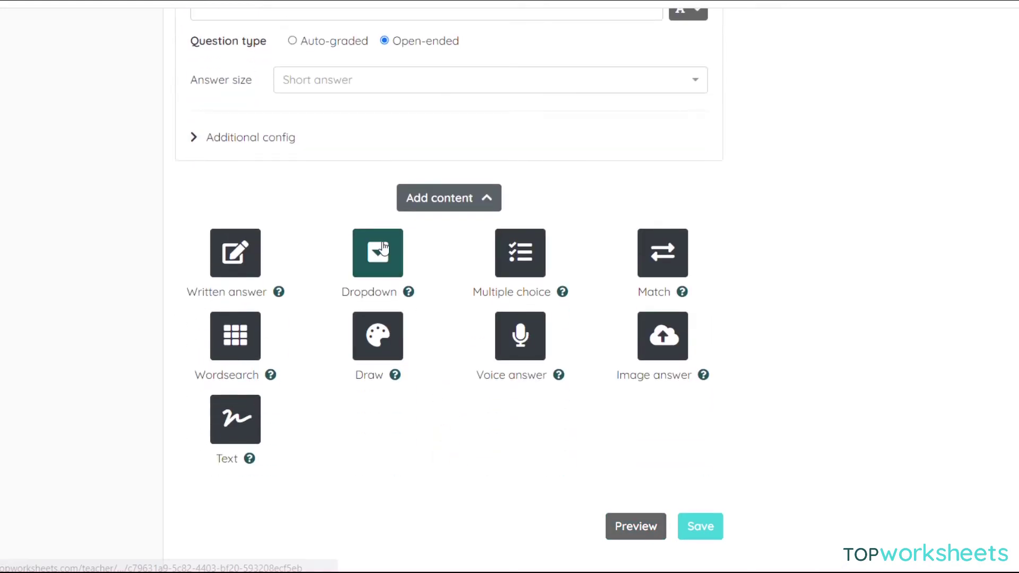
left_click(378, 253)
scroll(382, 243, "down", 3)
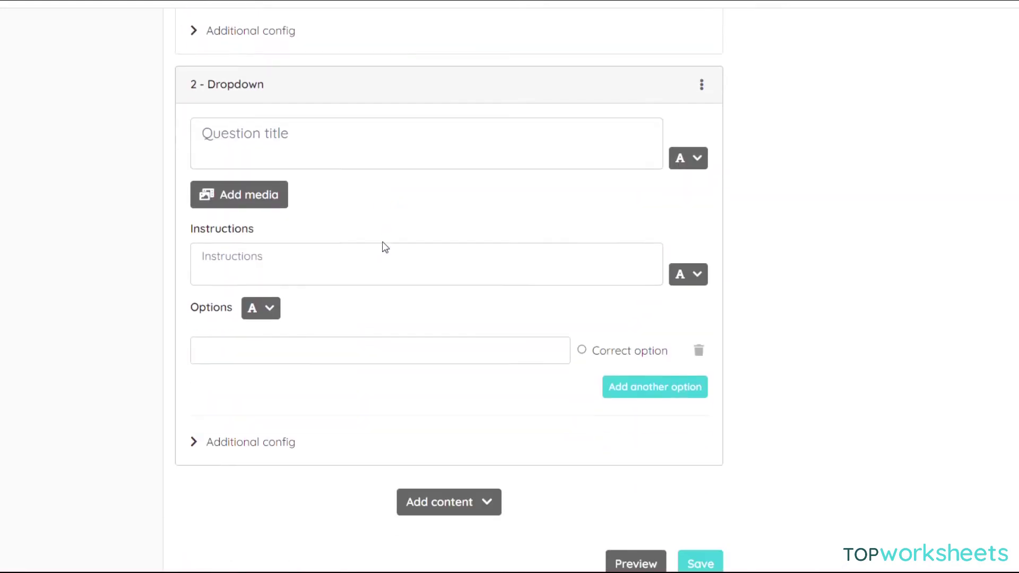
left_click(317, 129)
type("Choose the")
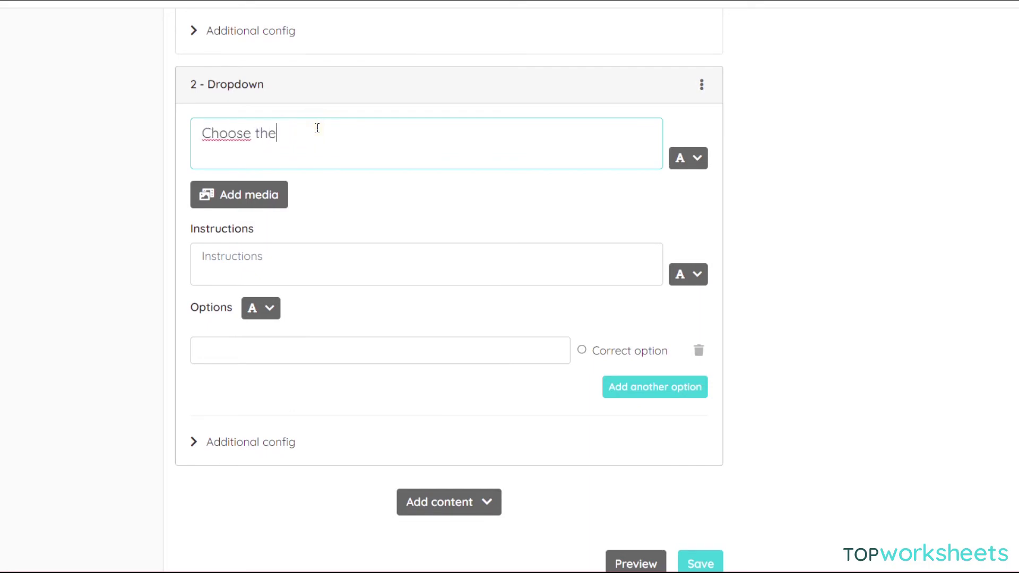
type(" word that is an a")
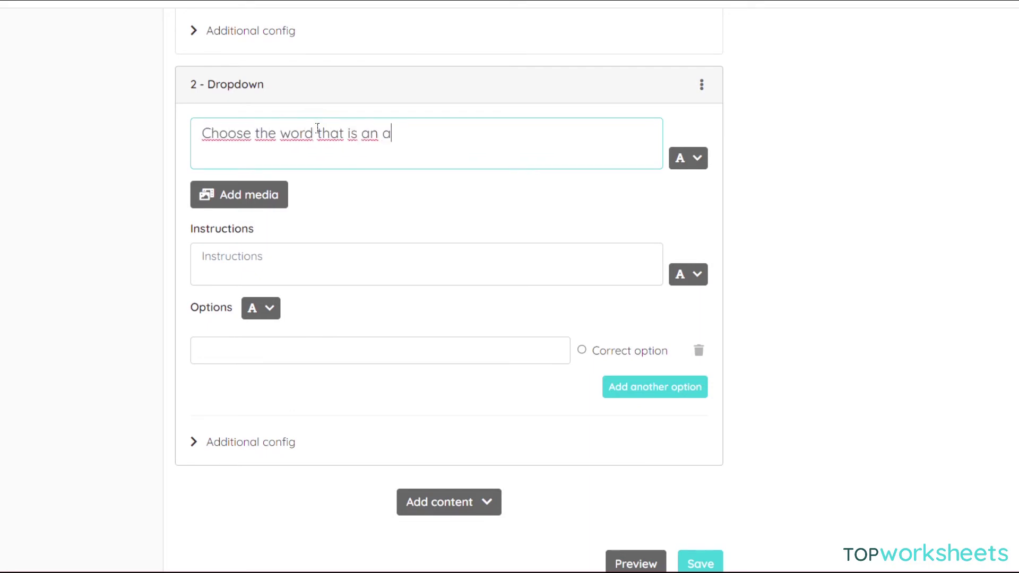
type("dverb")
left_click(293, 351)
type("red")
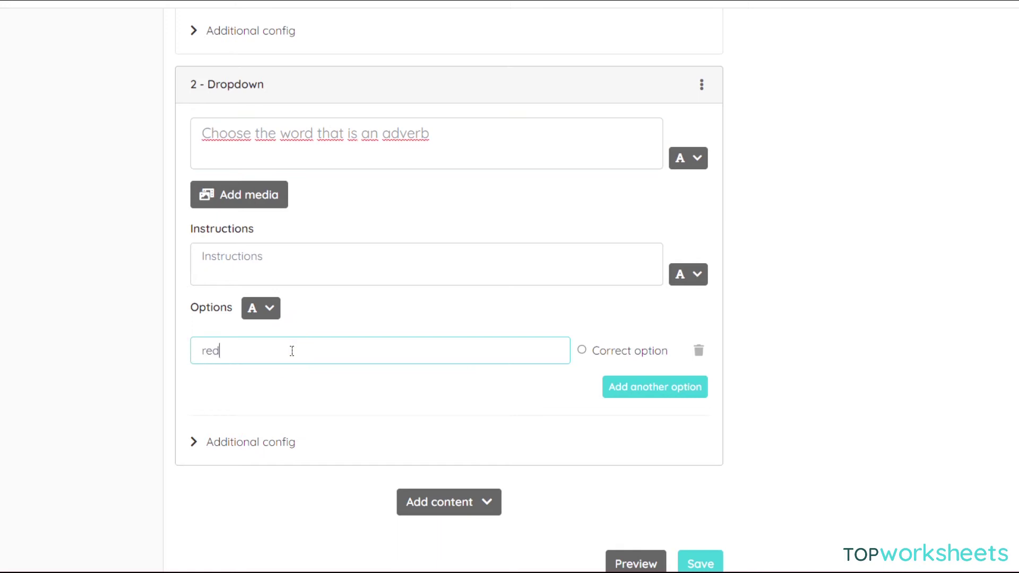
left_click(630, 387)
type("often")
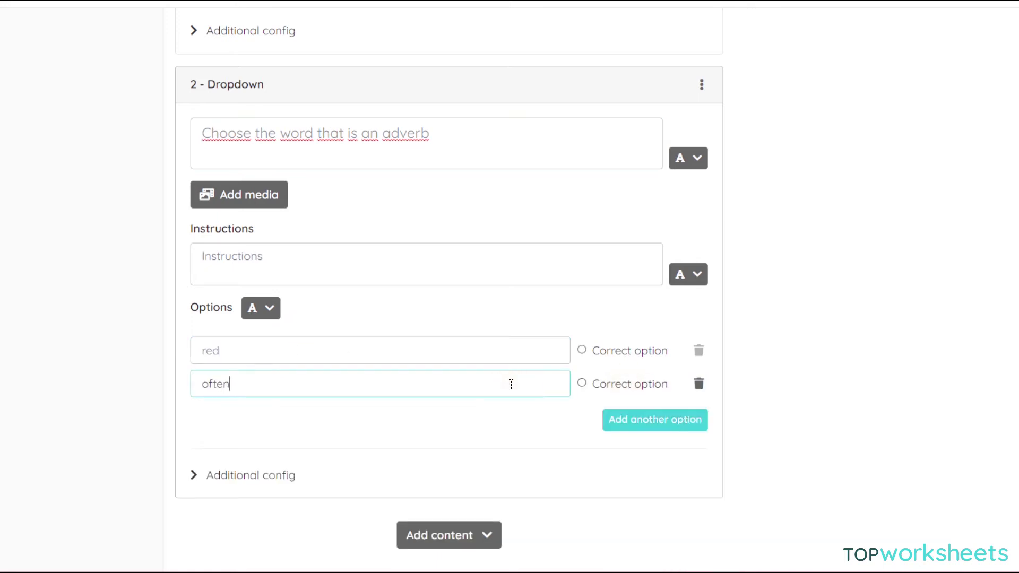
left_click(619, 426)
type("water")
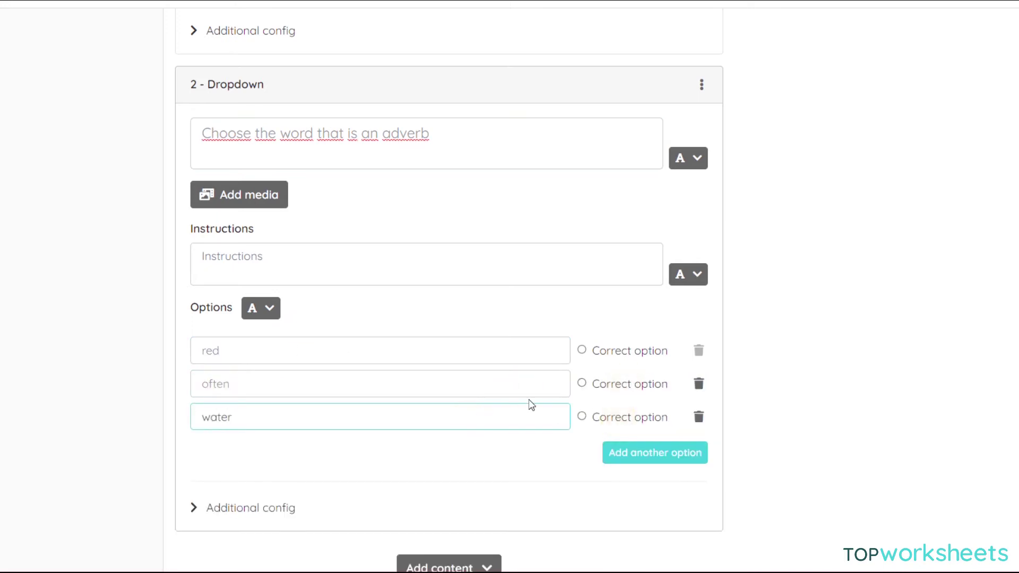
- Mark often as the correct option and select it in the preview
left_click(581, 384)
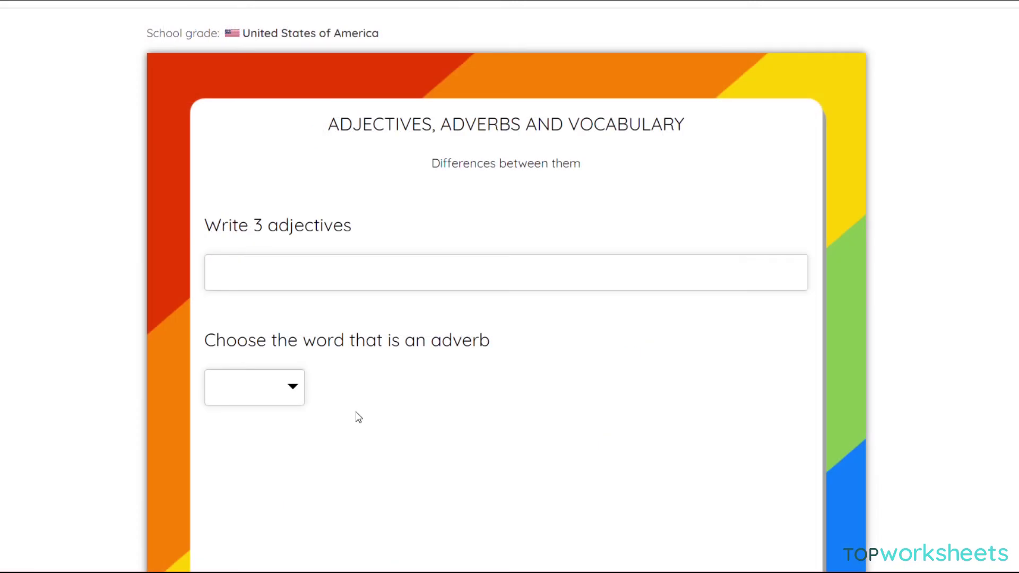
left_click(279, 399)
left_click(248, 483)
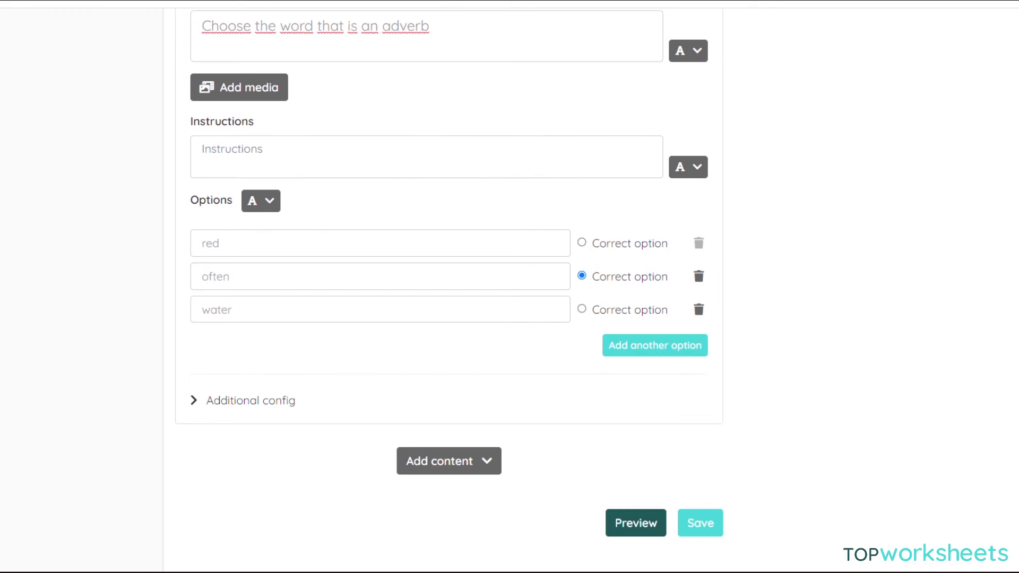
- Add the multiple choice question 'Check the 4 adverbs' and begin entering its word choices
left_click(466, 462)
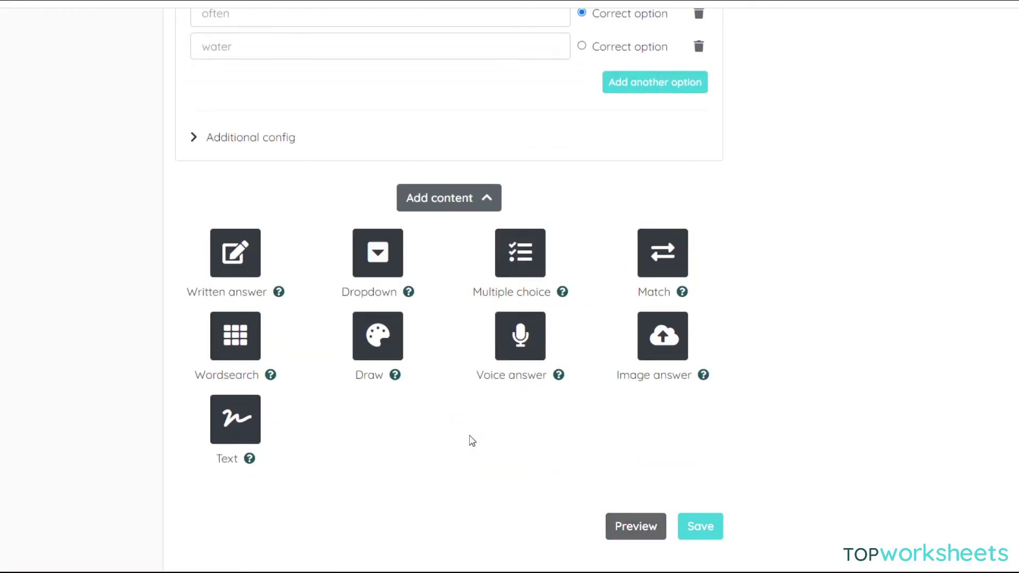
left_click(508, 253)
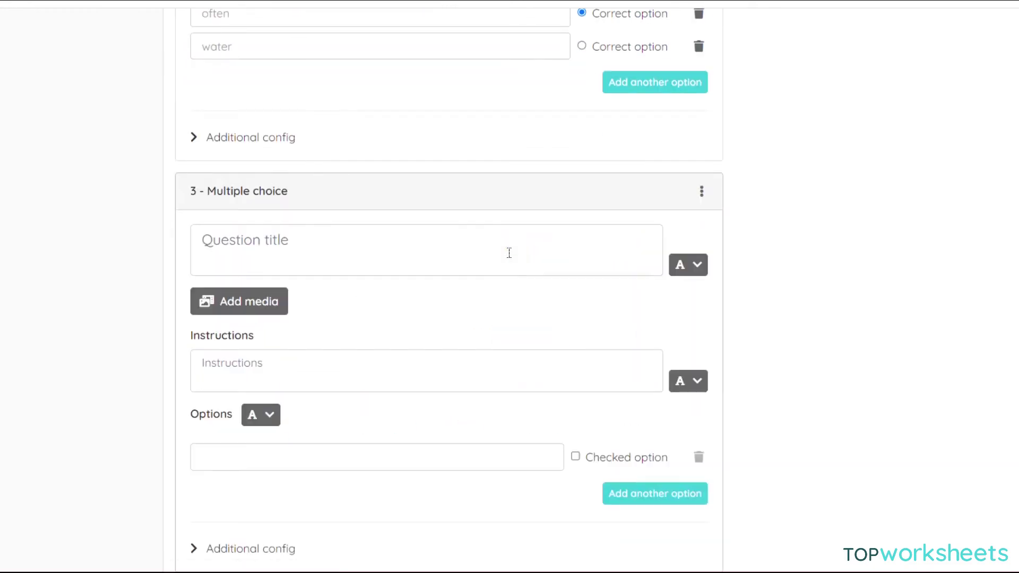
scroll(509, 252, "down", 2)
left_click(397, 142)
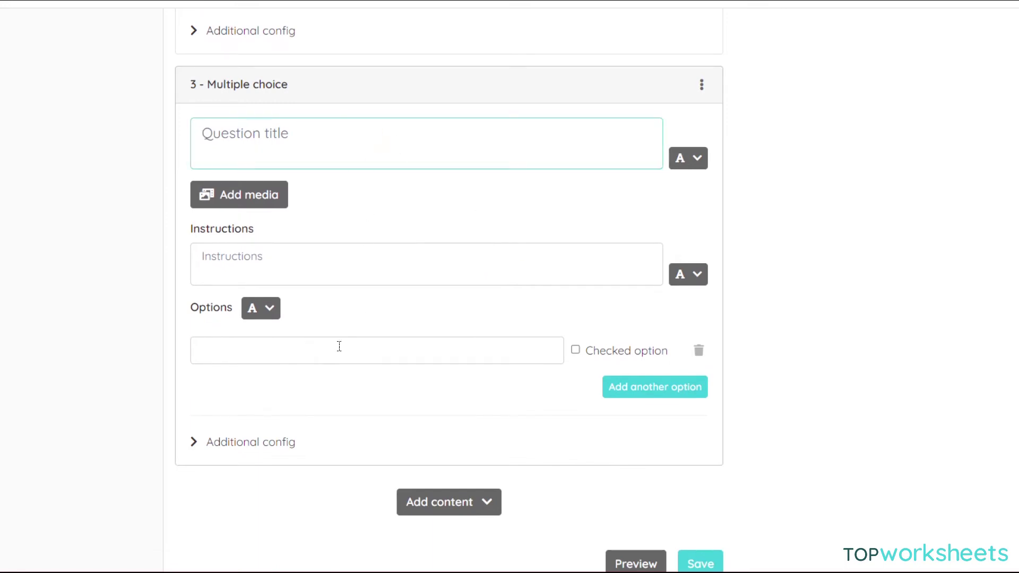
type("C")
type("heck the 4 adverbd")
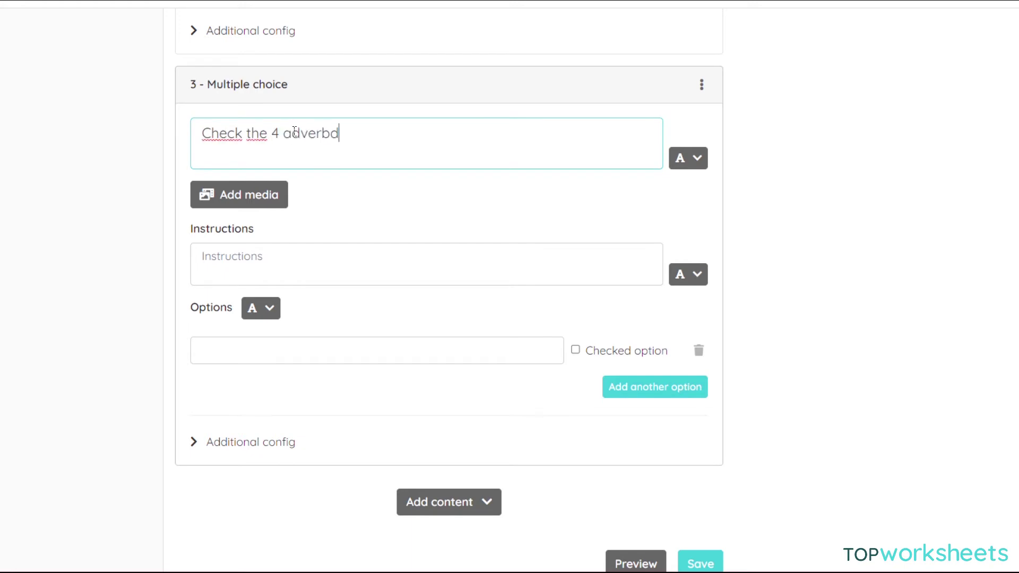
key("BackSpace")
type("s")
left_click(292, 351)
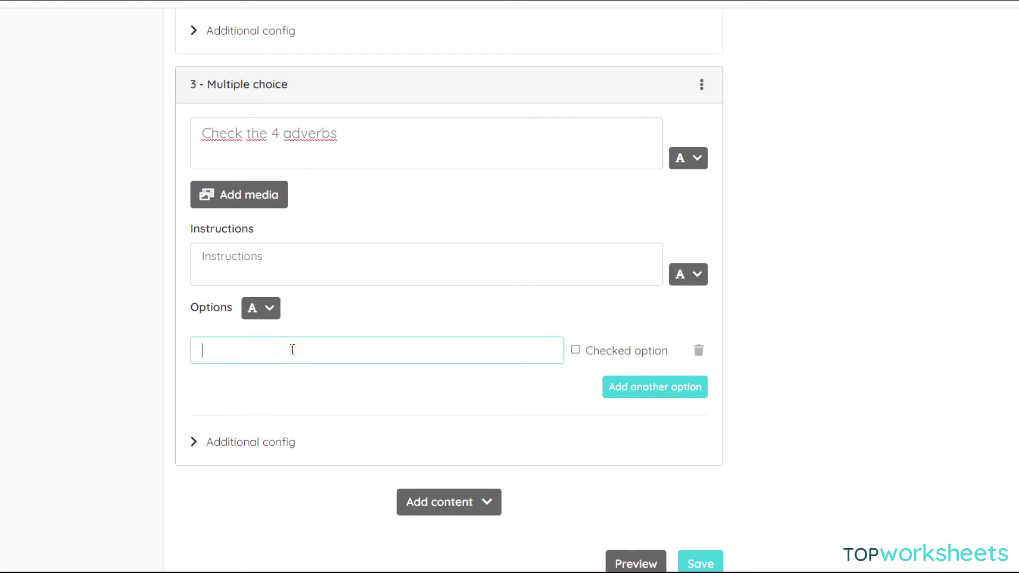
left_click(615, 389)
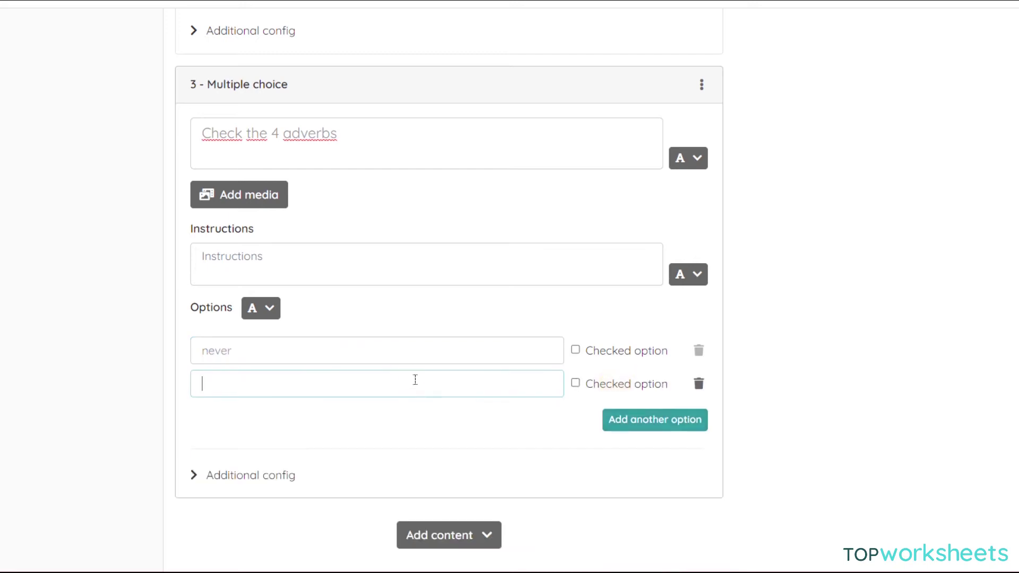
type("rely")
type("ddly")
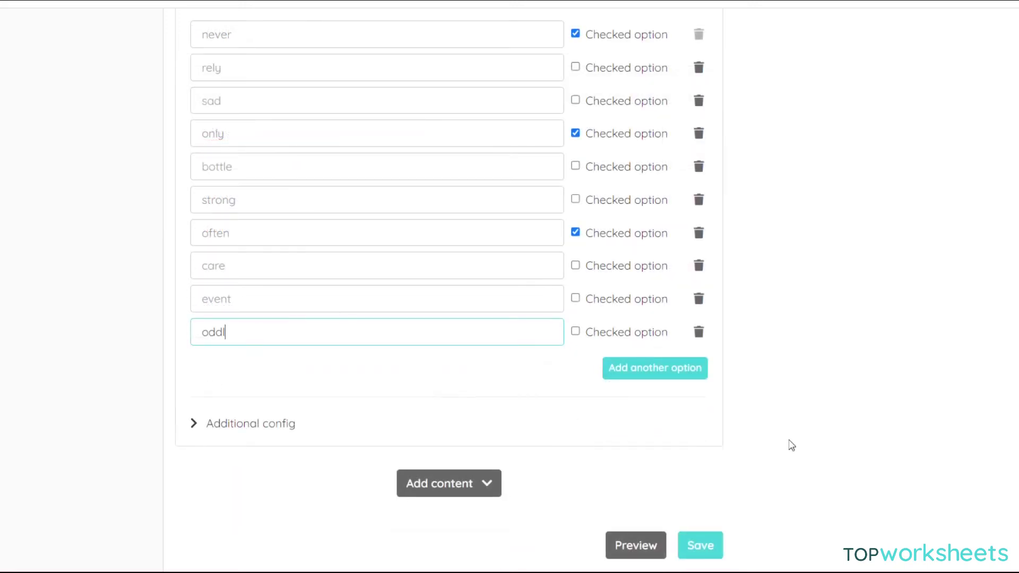
- Mark oddly as correct, then tick never, only, often and oddly in the preview
left_click(575, 332)
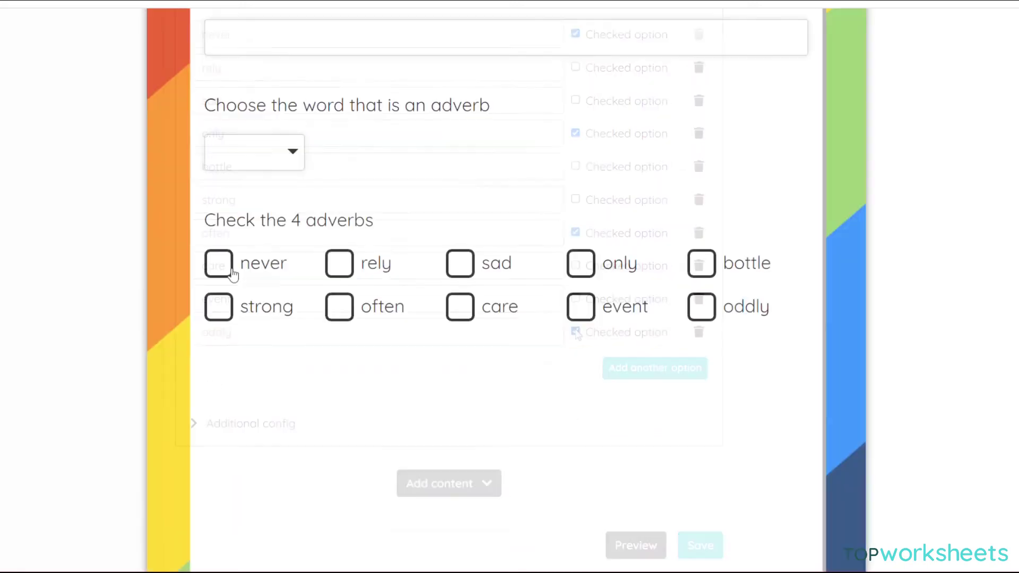
left_click(237, 269)
left_click(578, 264)
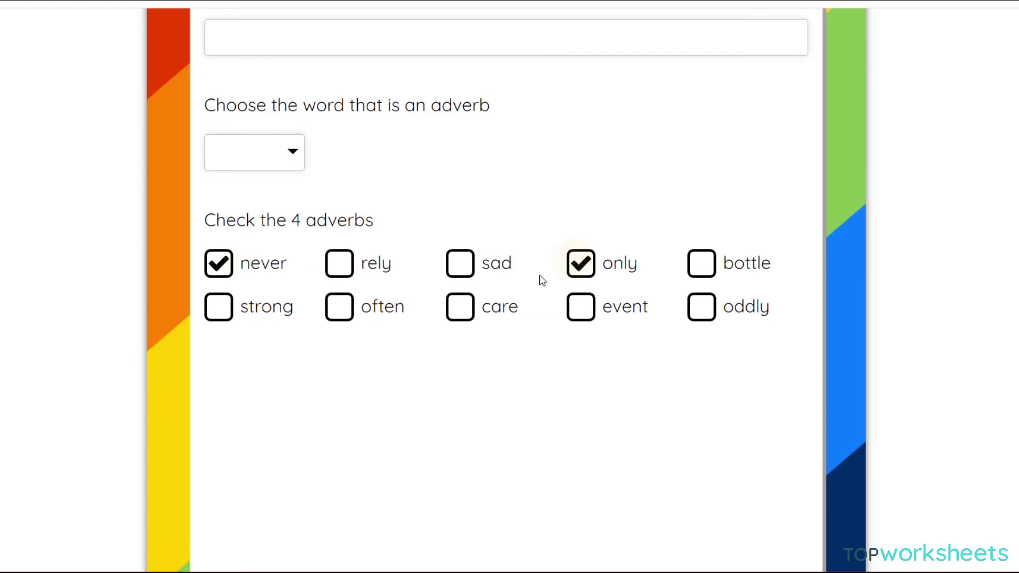
left_click(349, 309)
left_click(711, 317)
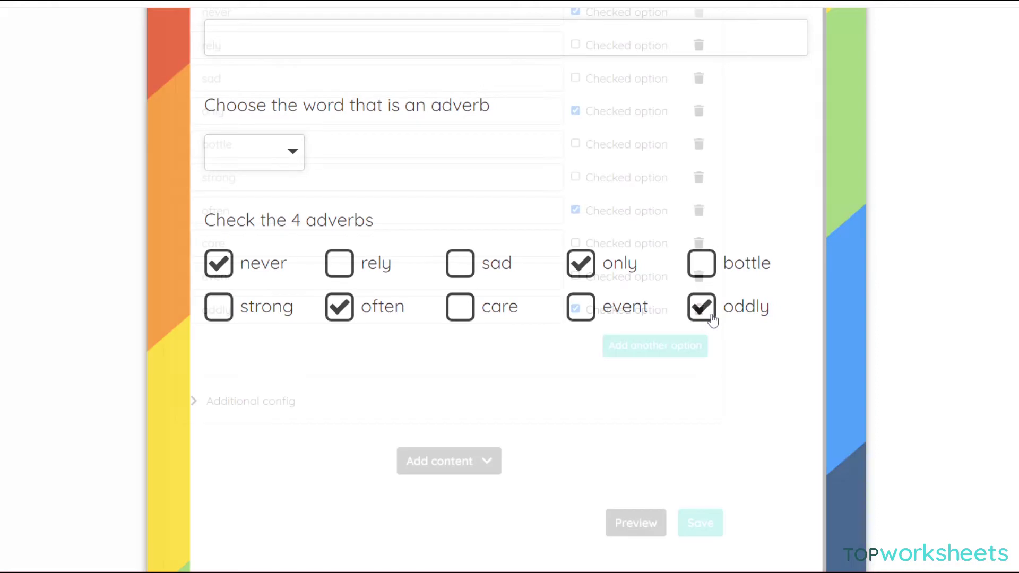
- Add a matching question titled 'Watch the video and match the phrasal verbs'
left_click(460, 460)
scroll(478, 446, "down", 3)
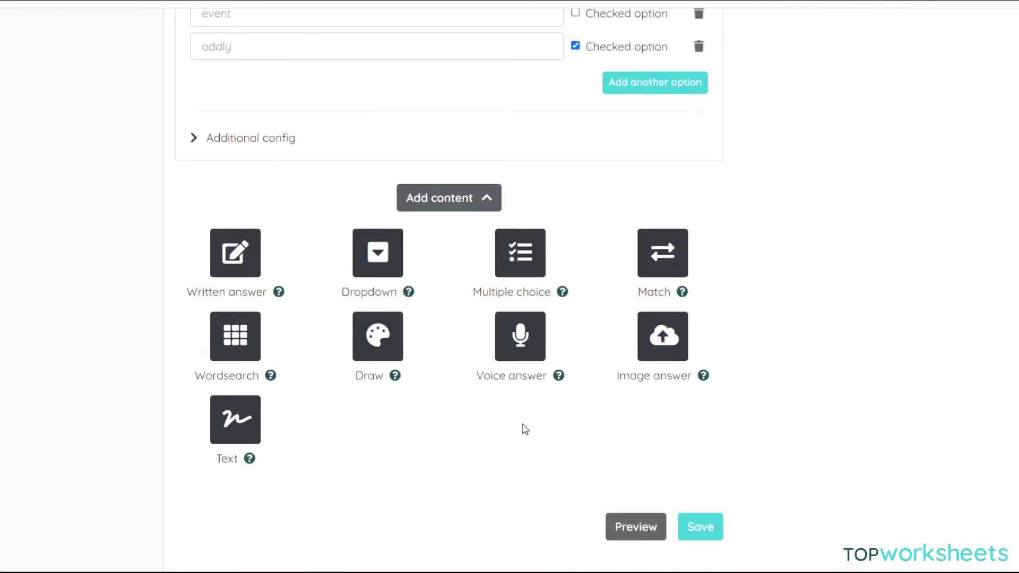
left_click(653, 249)
scroll(652, 246, "down", 2)
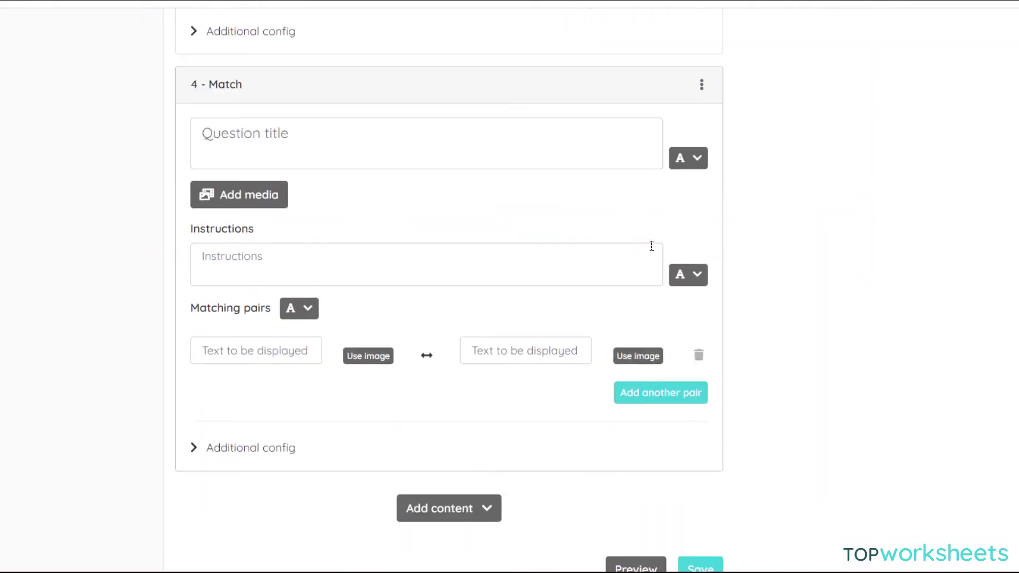
left_click(418, 126)
type("Watch the v")
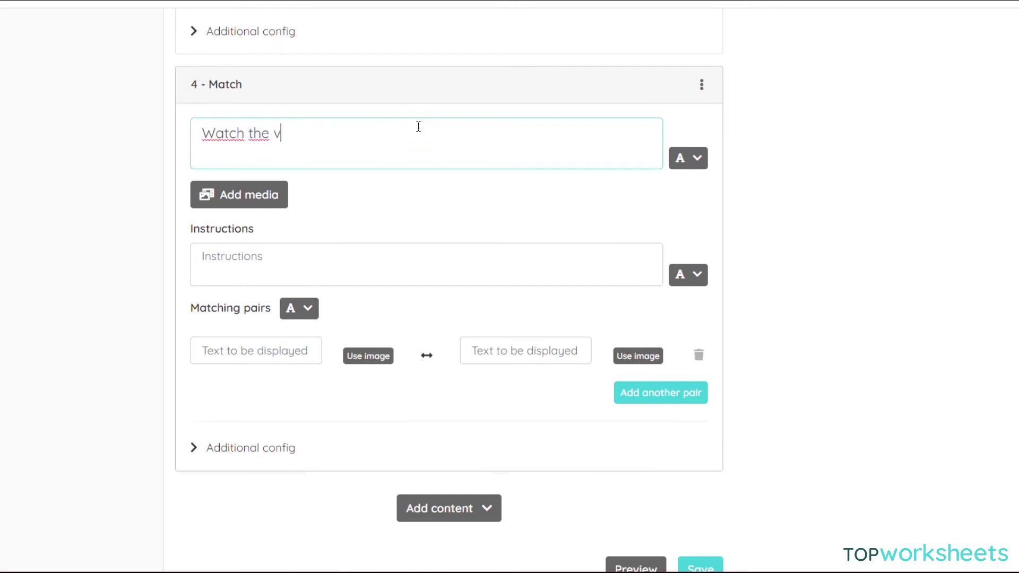
type("ideo and match ")
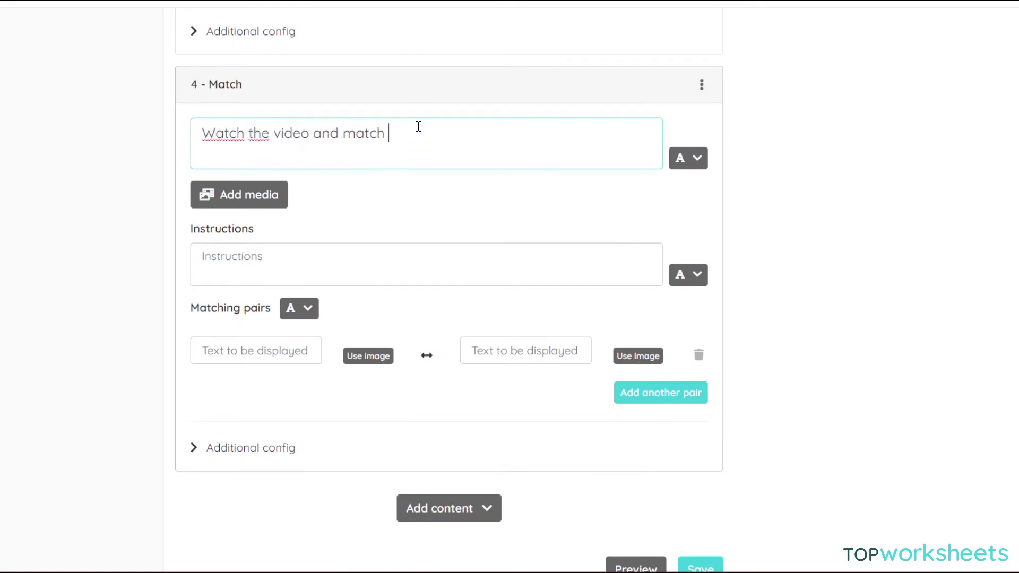
type("the phrasal verbs")
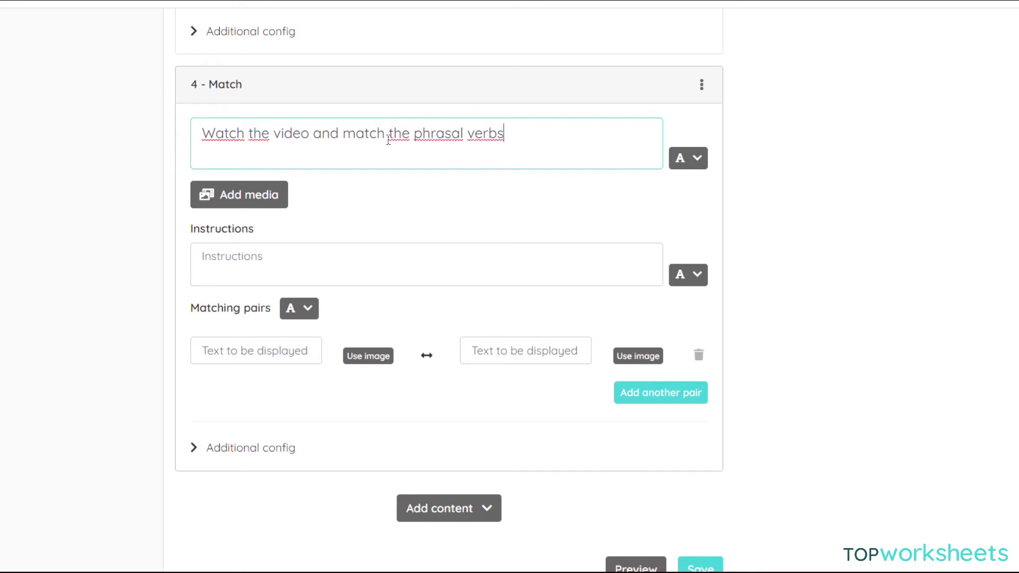
- Embed the '9 English Phrasal Verbs for Beginners' YouTube video from its pasted URL
left_click(257, 195)
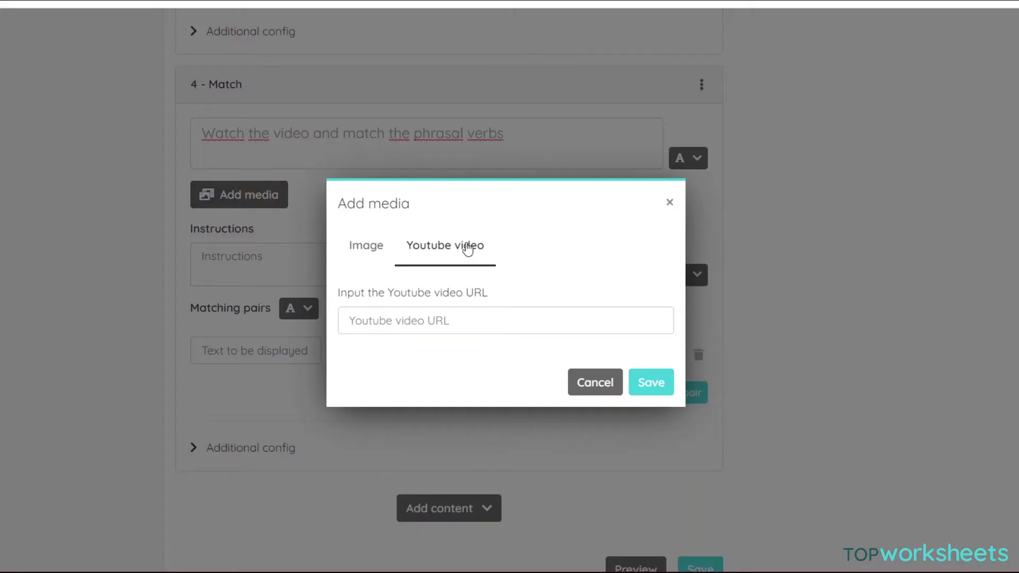
left_click(437, 321)
type("https://www.youtube.com/watch?v=SEQIVJVKDq8")
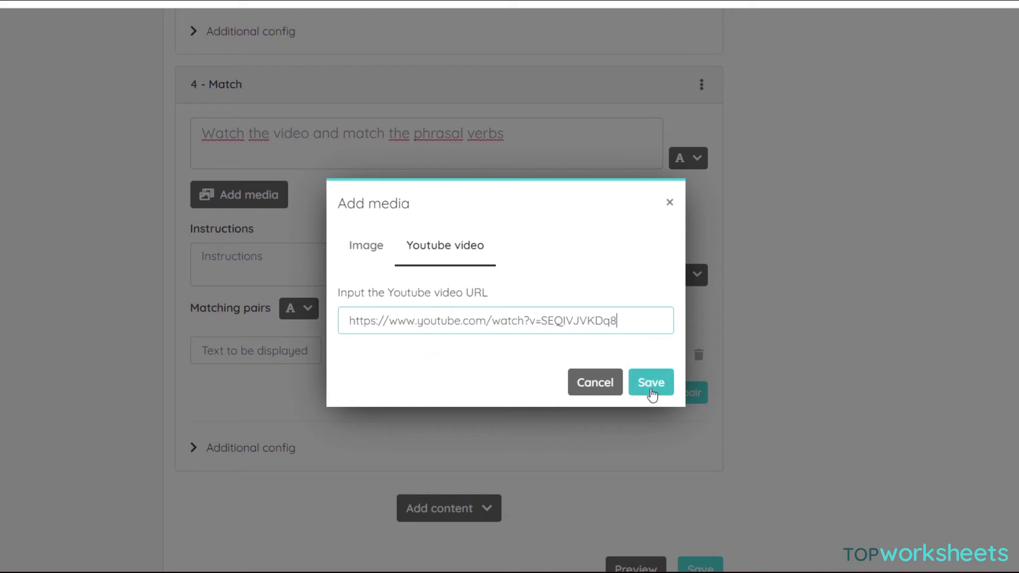
left_click(650, 384)
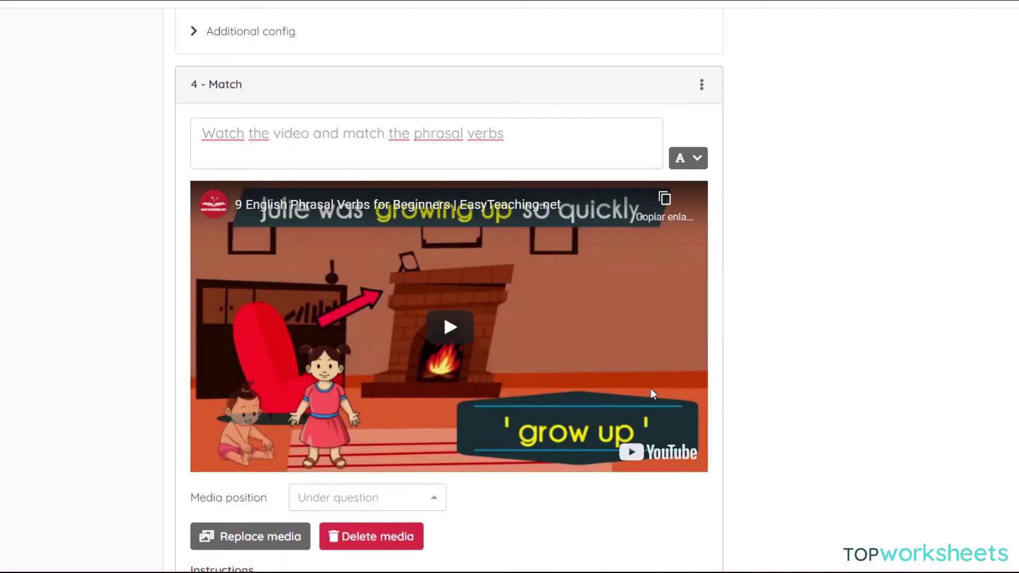
scroll(651, 392, "down", 5)
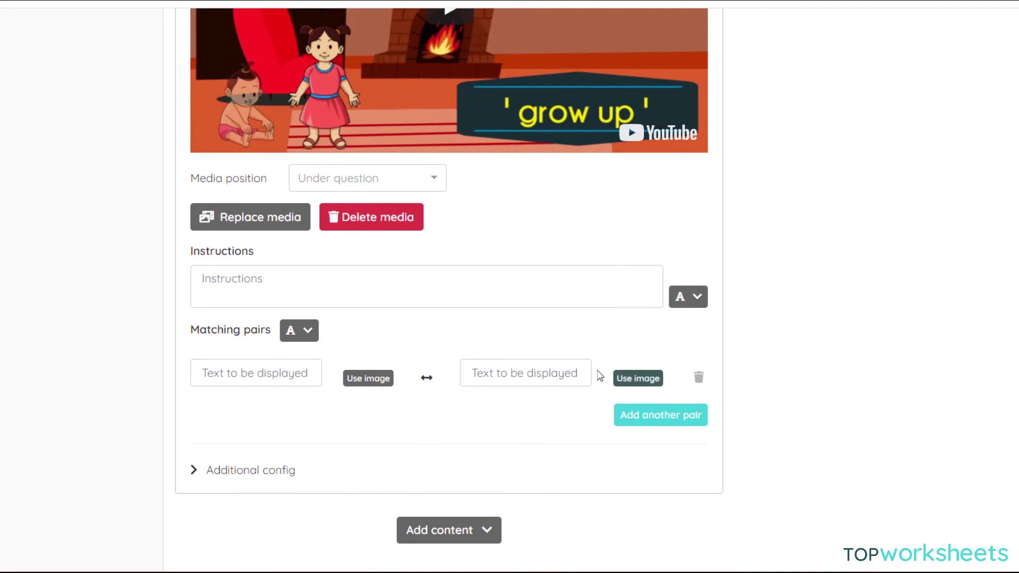
- Enter matching pairs keep–away, carry–on and find–out, then add a fourth pair row
left_click(297, 369)
type("keep")
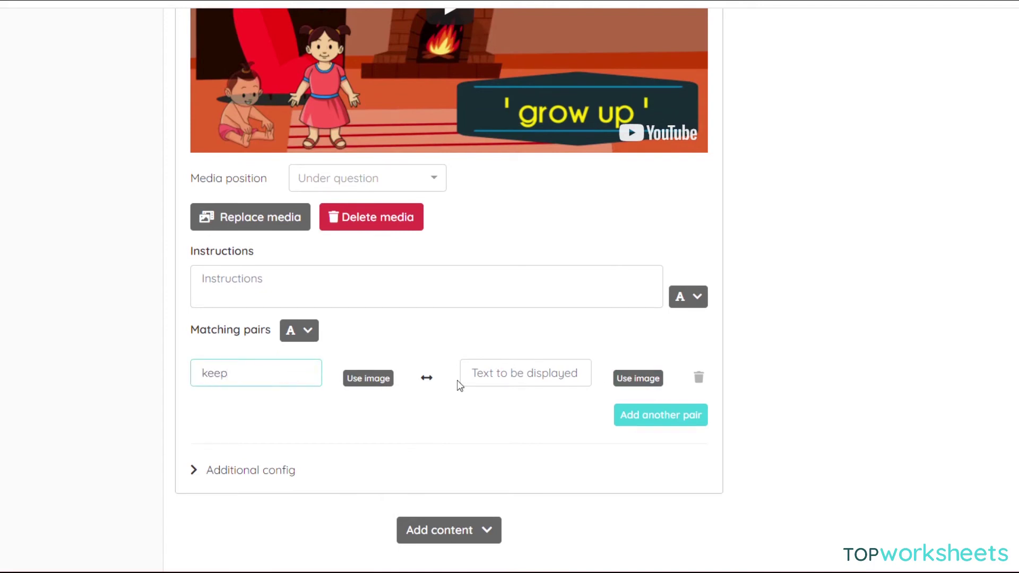
left_click(477, 374)
type("away")
left_click(637, 415)
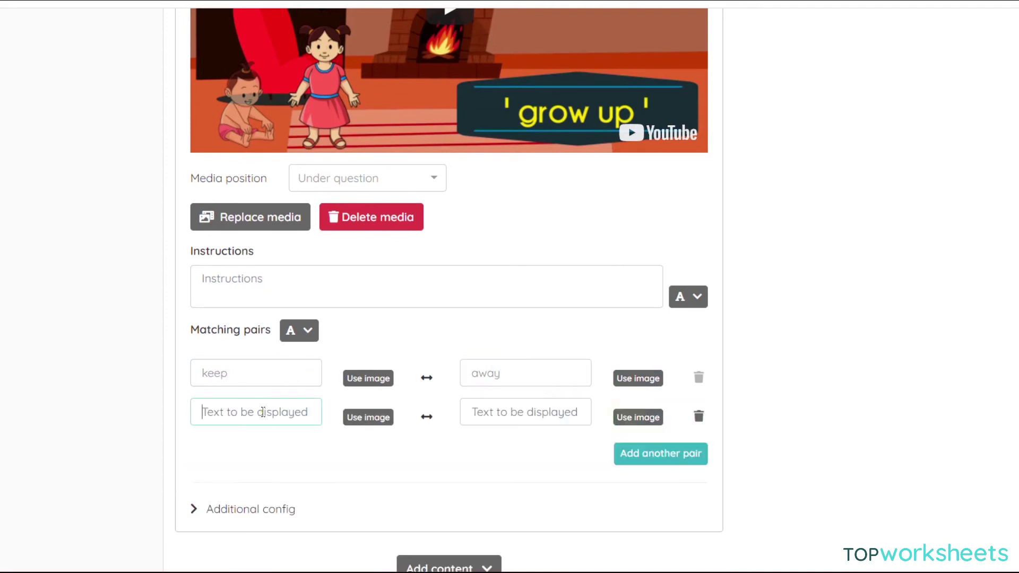
left_click(263, 411)
type("carr")
key("Tab")
key("Tab")
type("on")
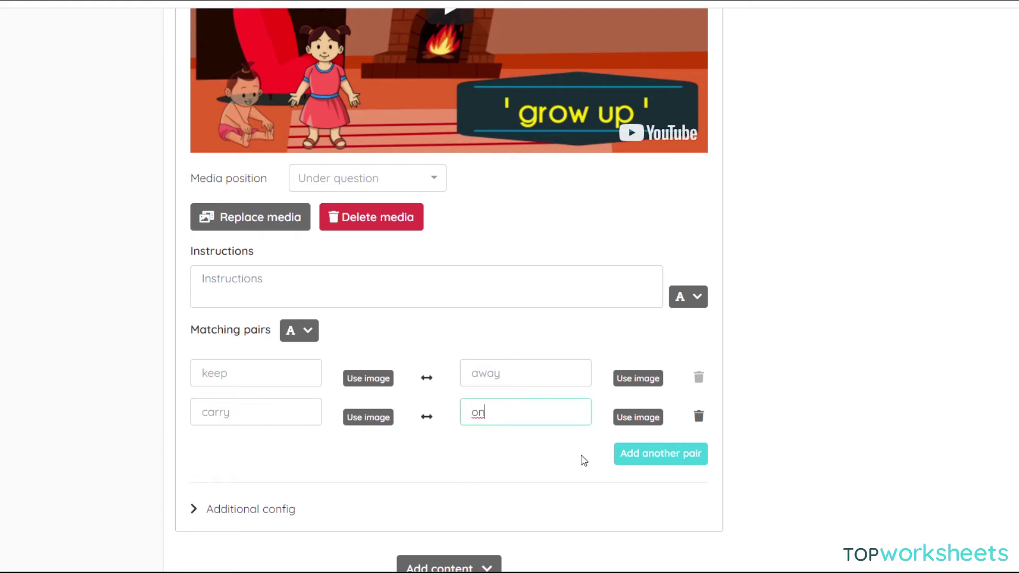
left_click(645, 453)
left_click(255, 451)
type("find")
key("Tab")
key("Tab")
type("out")
left_click(652, 498)
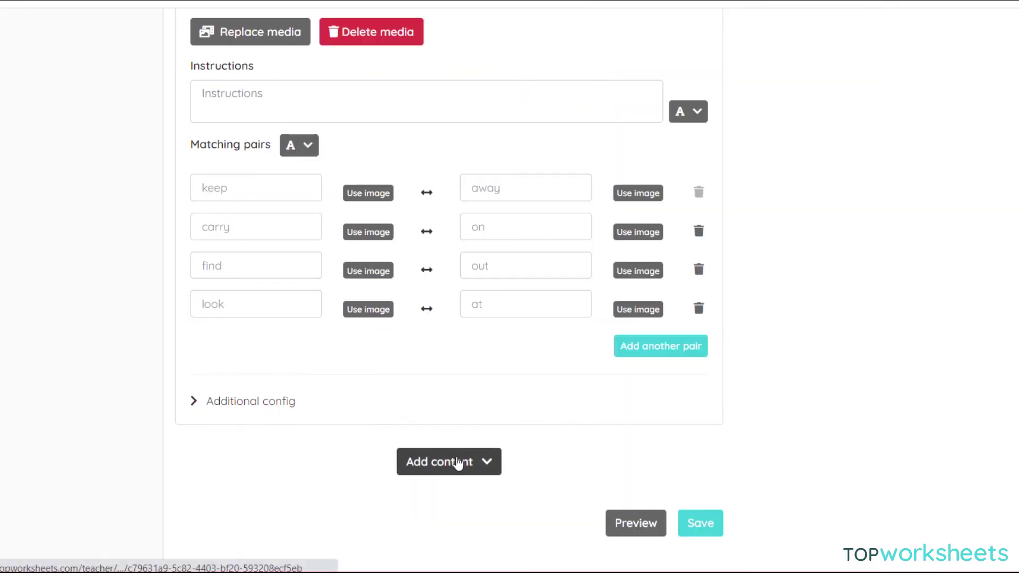
- Add a 10×10 wordsearch titled 'Find the 5 adjectives'
left_click(455, 464)
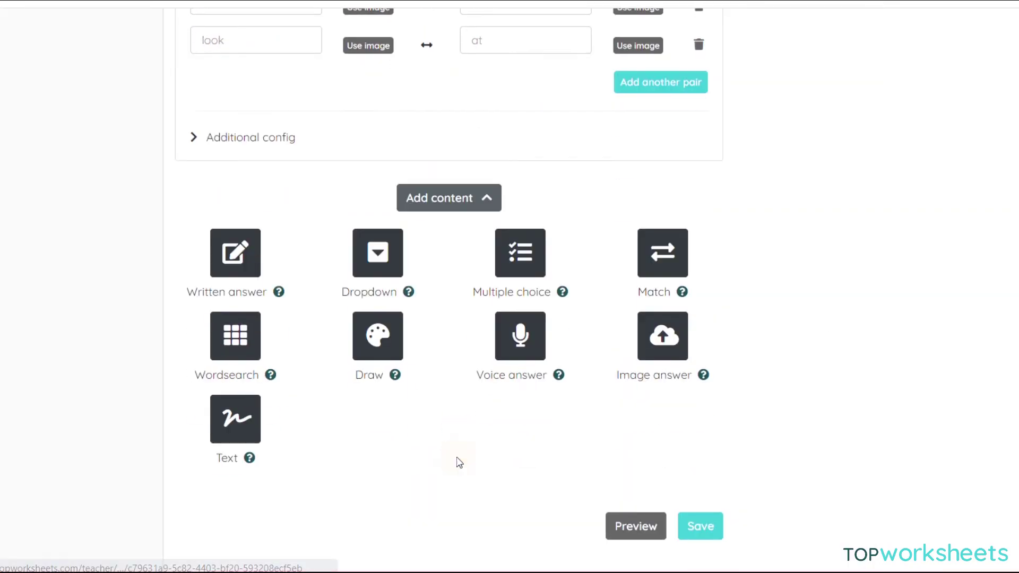
left_click(235, 335)
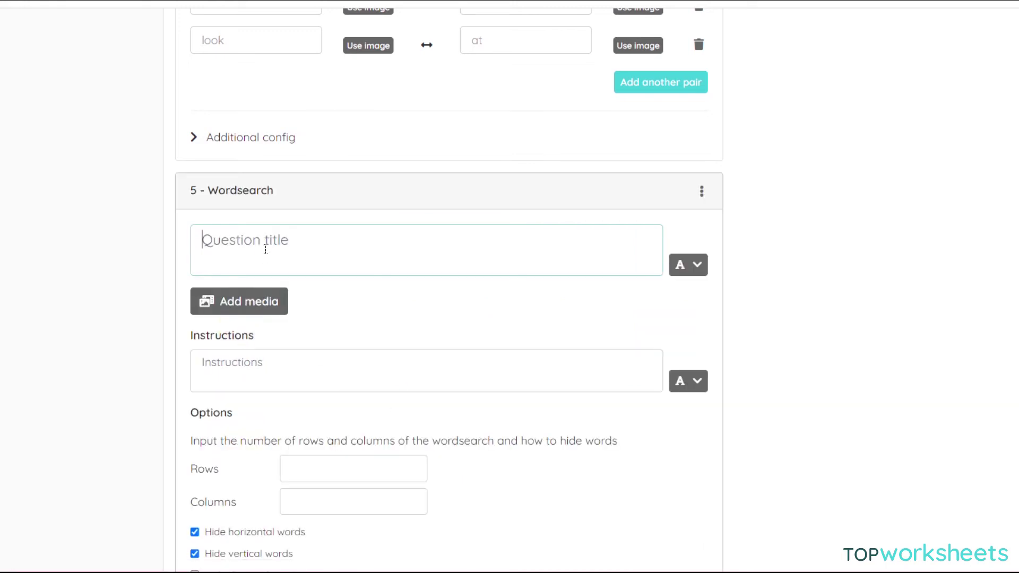
type("Find the 5 a")
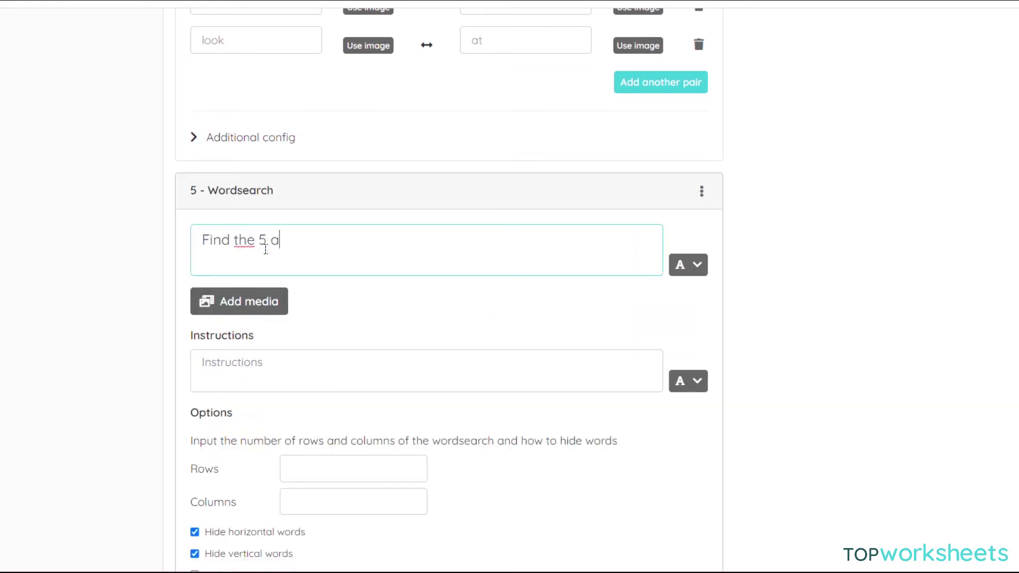
type("djectives")
scroll(265, 249, "down", 3)
left_click(296, 252)
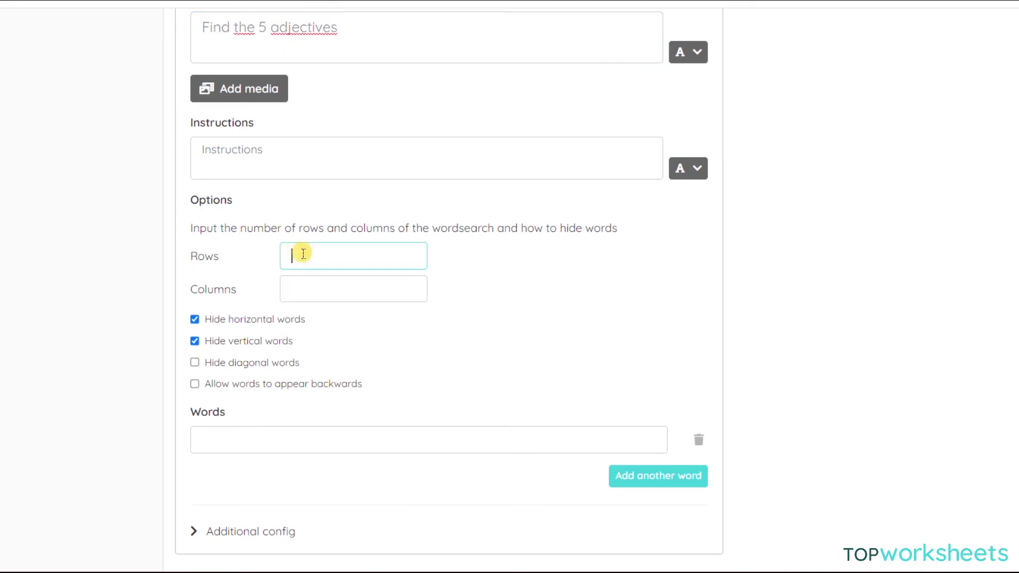
type("10")
key("Tab")
scroll(303, 254, "down", 2)
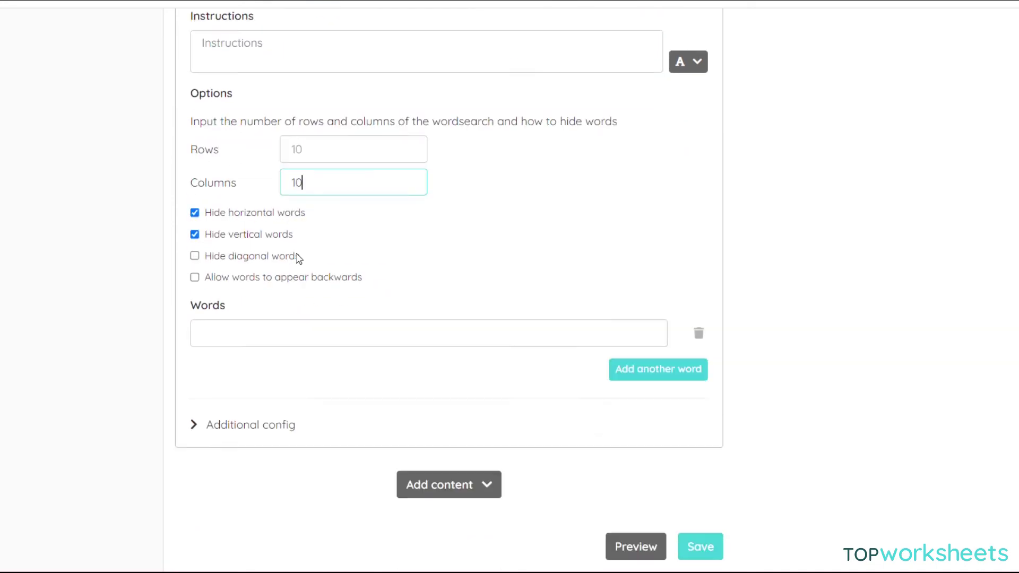
- Hide hungry, small, brave, quiet and great, then move the wordsearch above the Match question
left_click(228, 332)
type("hungry")
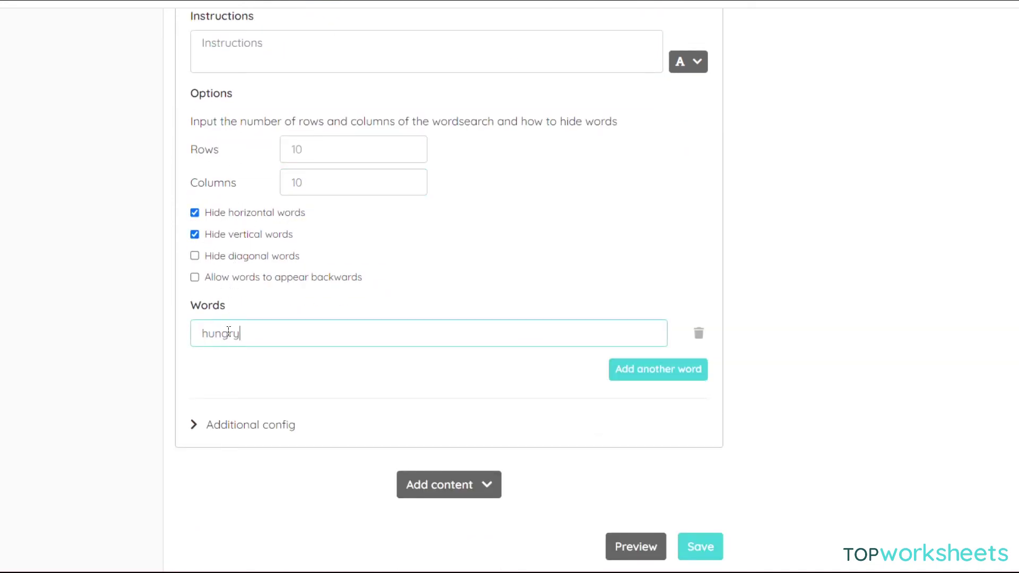
left_click(659, 374)
type("ll")
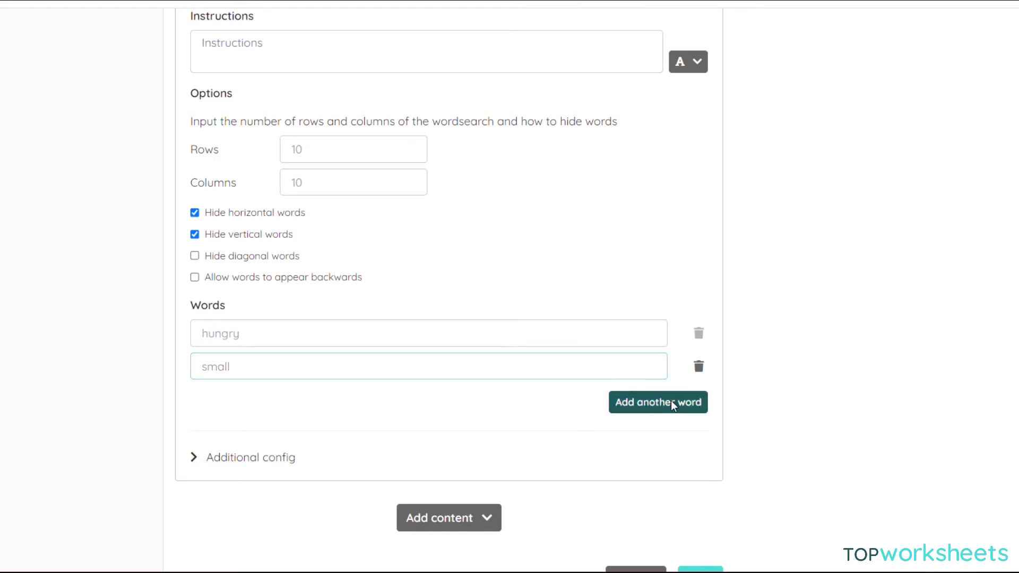
left_click(671, 402)
type("brave")
left_click(651, 436)
type("quiet")
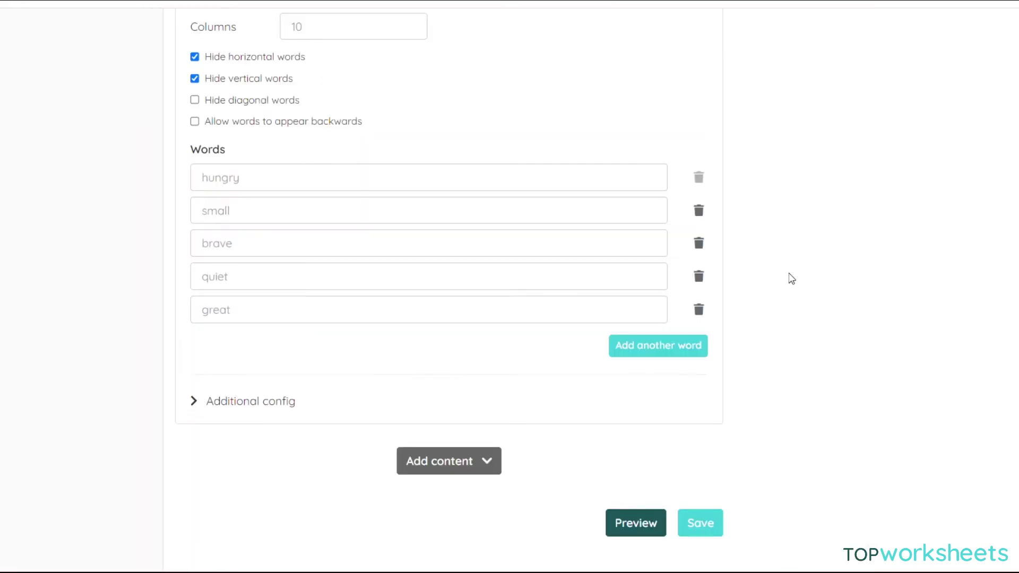
scroll(789, 275, "up", 3)
scroll(764, 247, "up", 3)
left_click(701, 146)
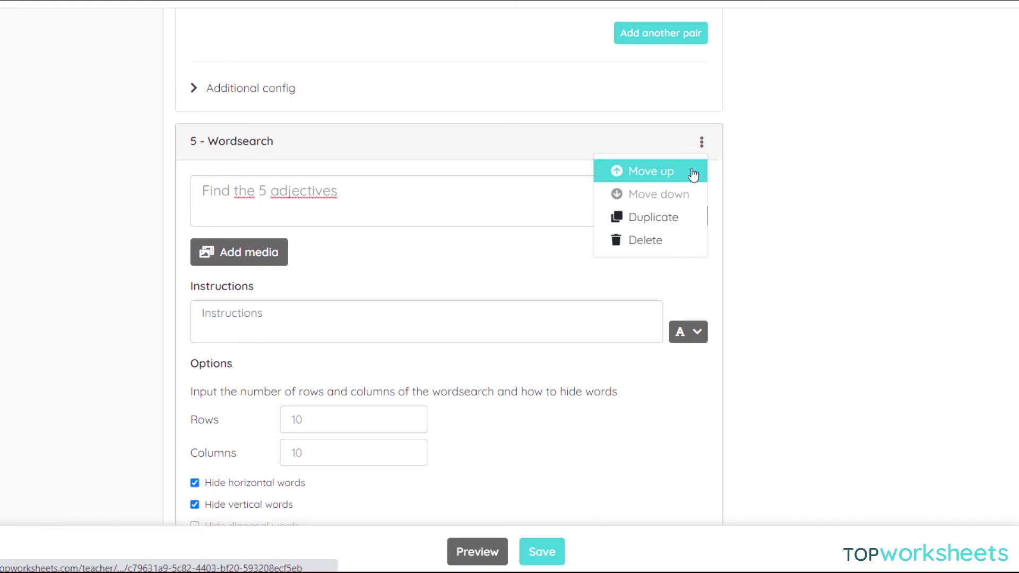
left_click(650, 172)
scroll(746, 204, "down", 3)
scroll(747, 205, "down", 2)
scroll(746, 204, "up", 3)
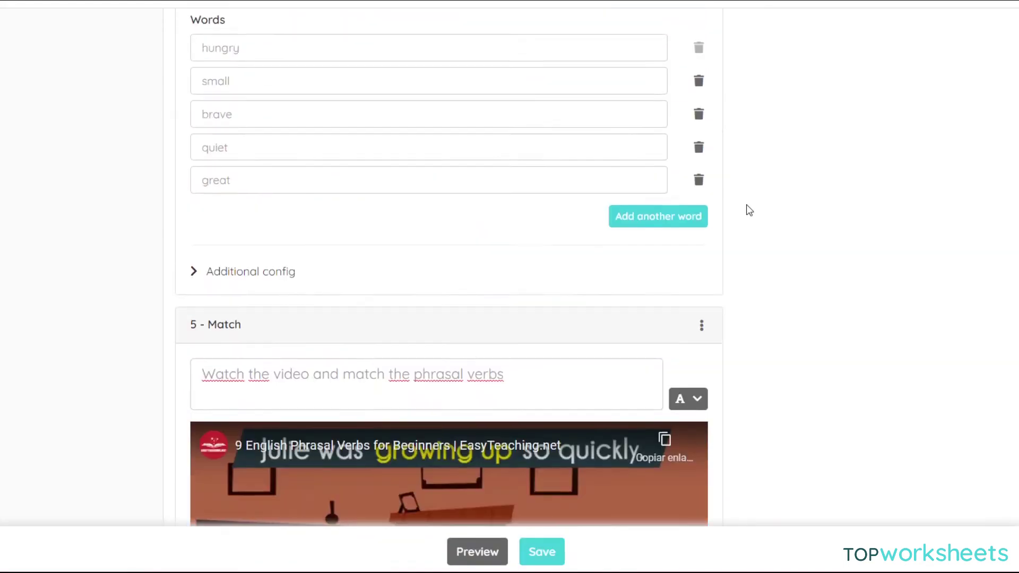
scroll(746, 205, "up", 3)
scroll(746, 210, "down", 3)
scroll(746, 209, "down", 5)
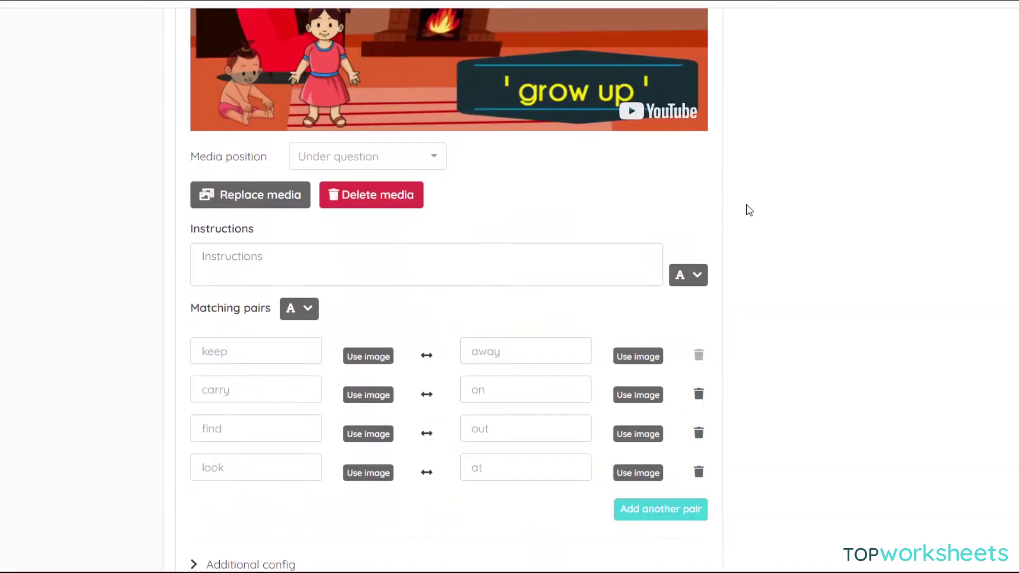
scroll(746, 209, "down", 2)
- Add a Draw question with the underlined title 'Draw an angry man and a wet dog'
left_click(481, 461)
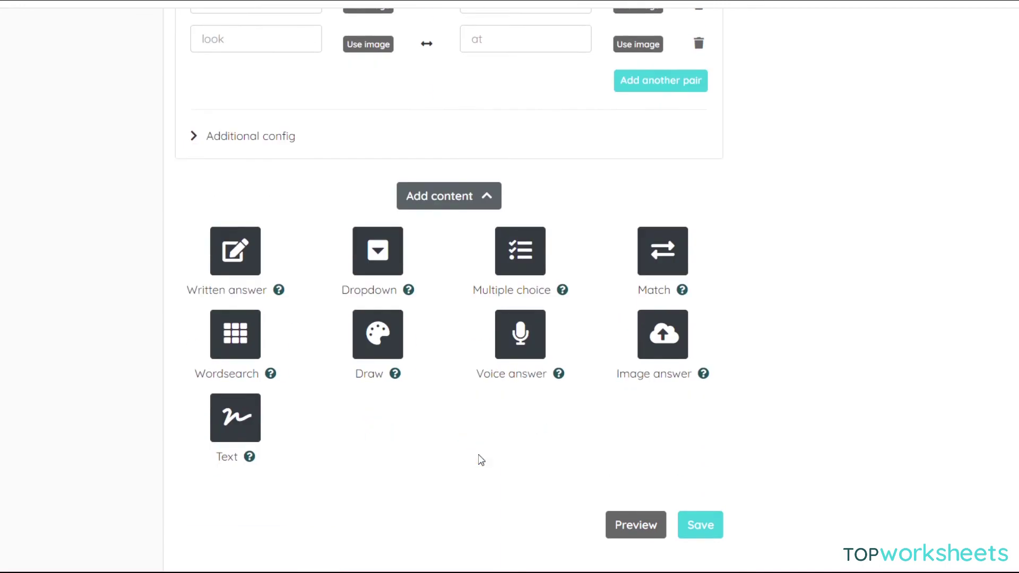
left_click(378, 336)
scroll(378, 335, "down", 1)
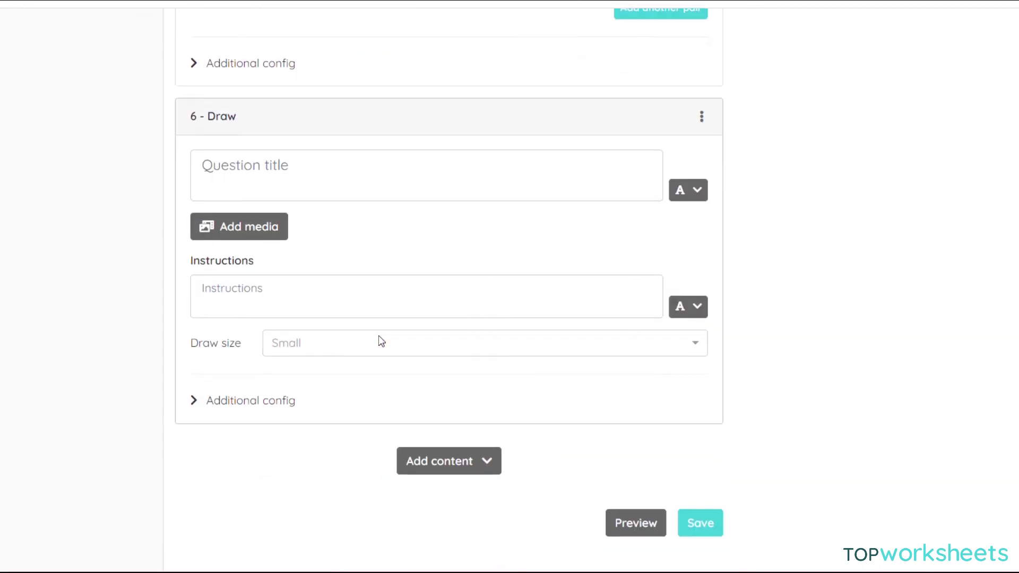
left_click(310, 162)
type("D")
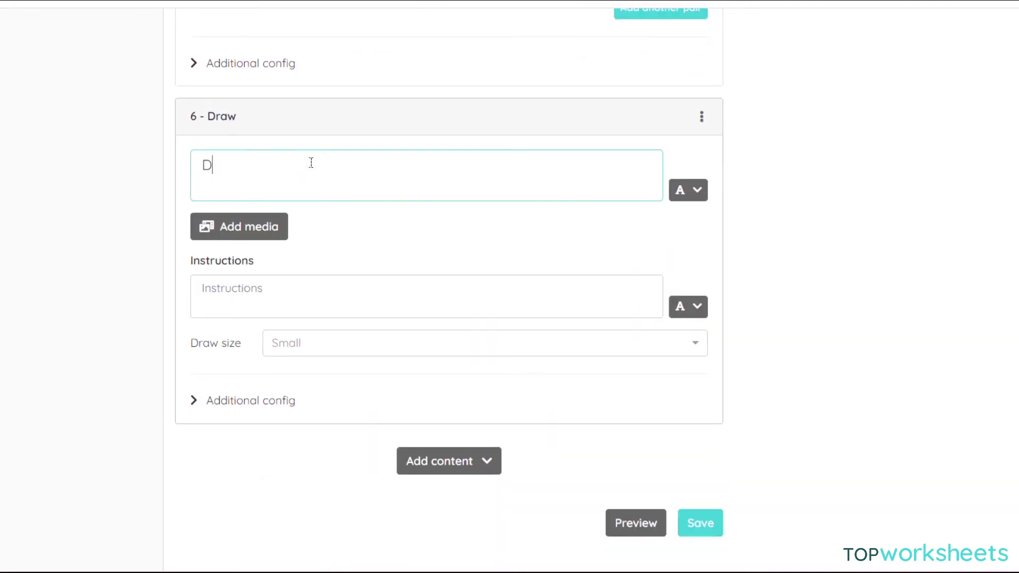
type("raw an angry man and a wet dog")
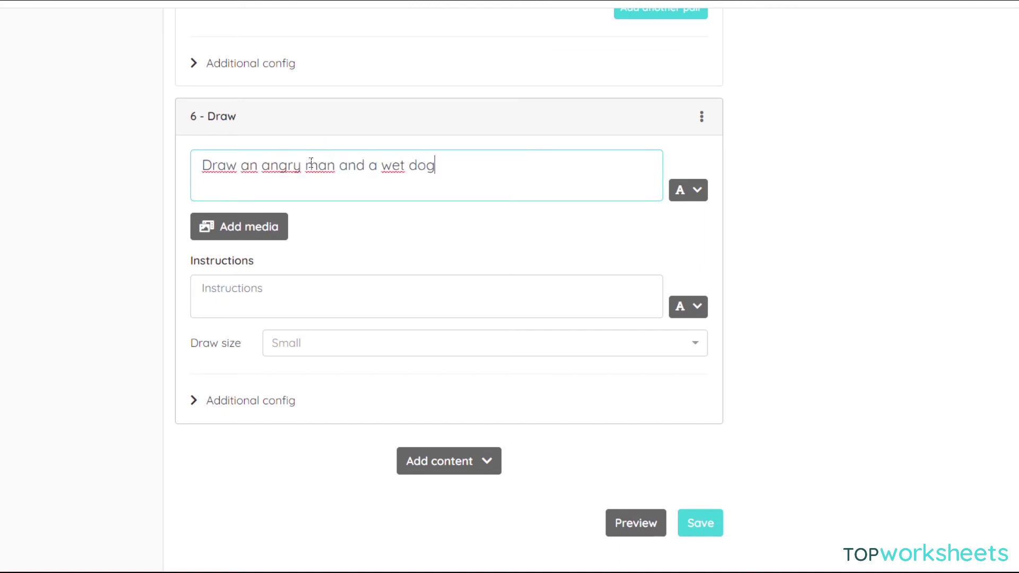
left_click(692, 198)
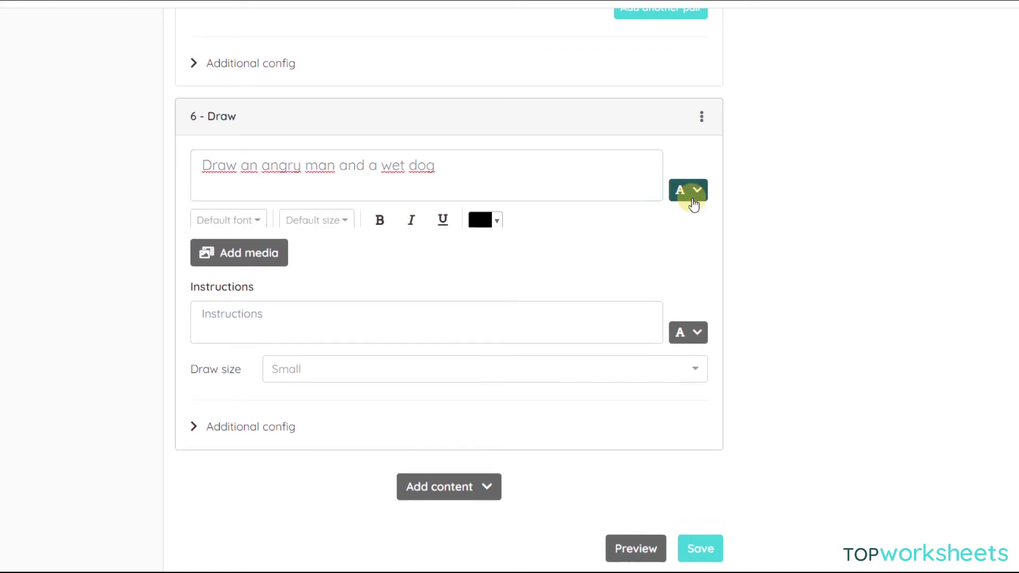
left_click(444, 226)
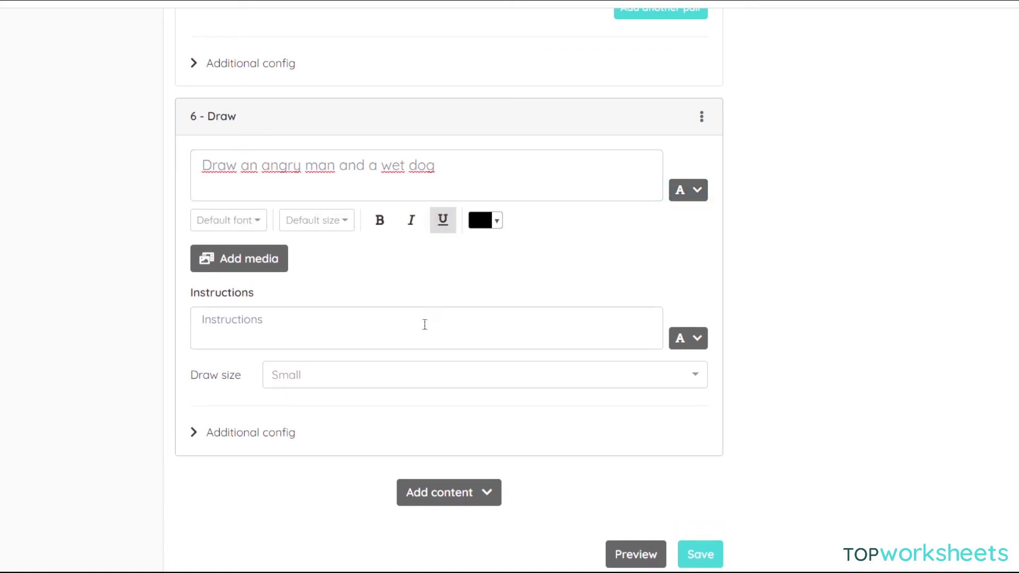
- Set the drawing area to Medium and close the preview
left_click(418, 381)
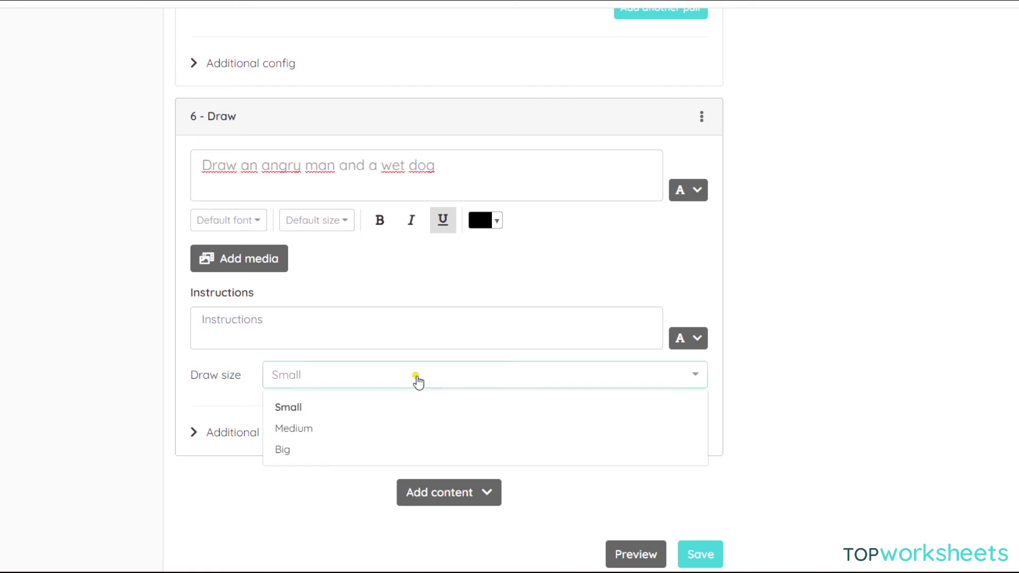
left_click(396, 430)
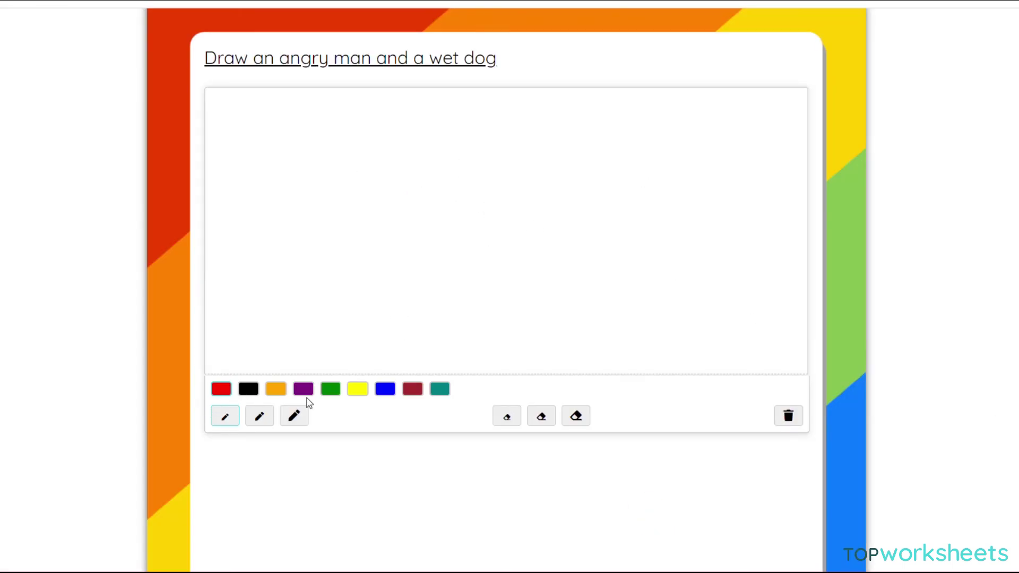
key("Escape")
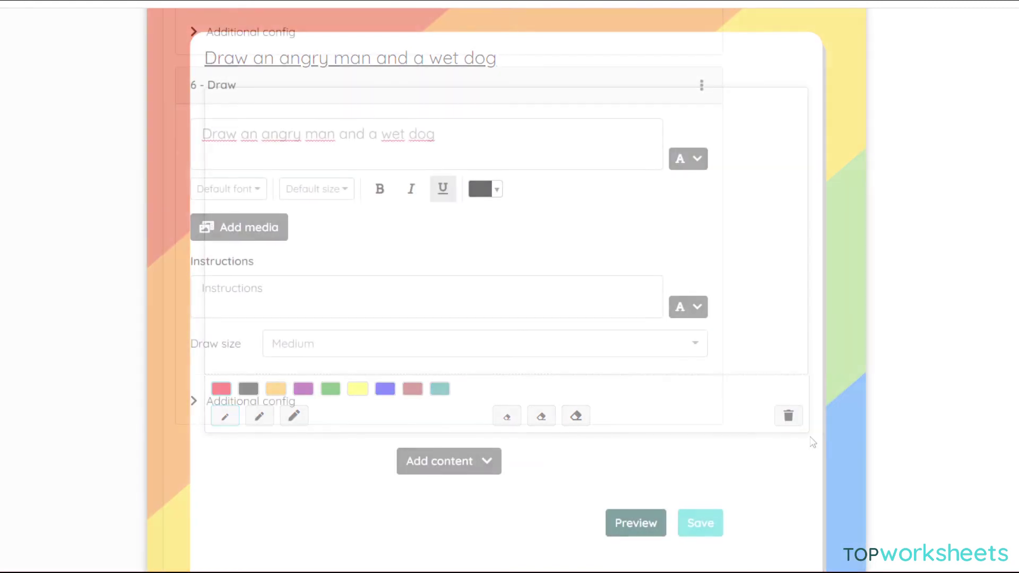
- Add a voice-answer question 'Record yourself commenting on the following image' with strong.png shown beneath
left_click(469, 471)
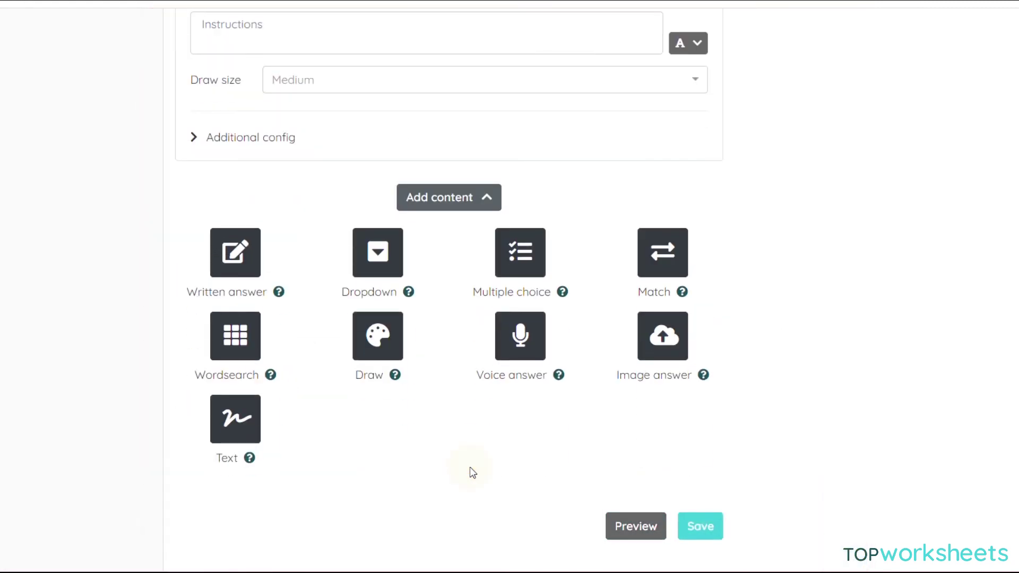
left_click(514, 340)
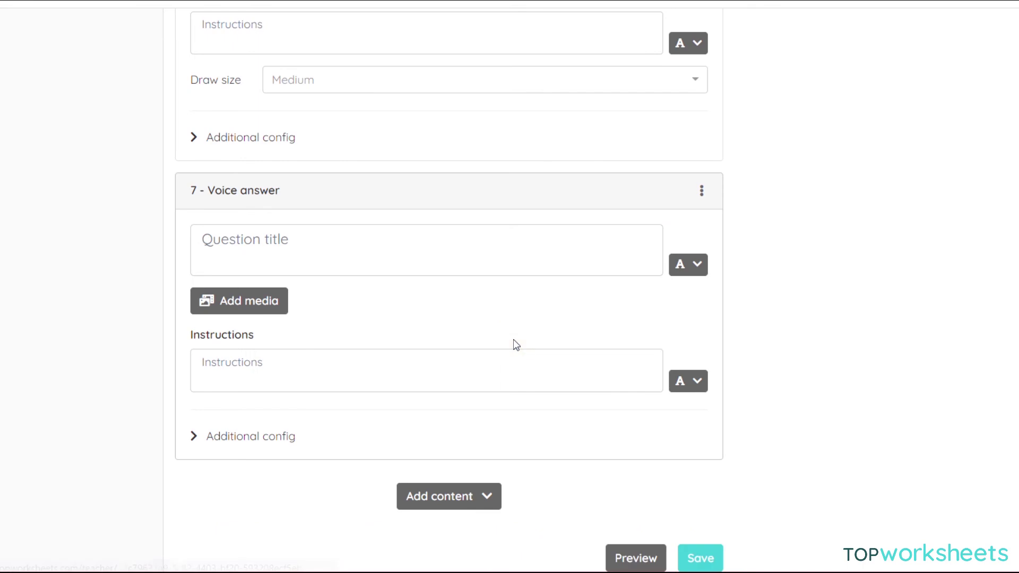
left_click(396, 199)
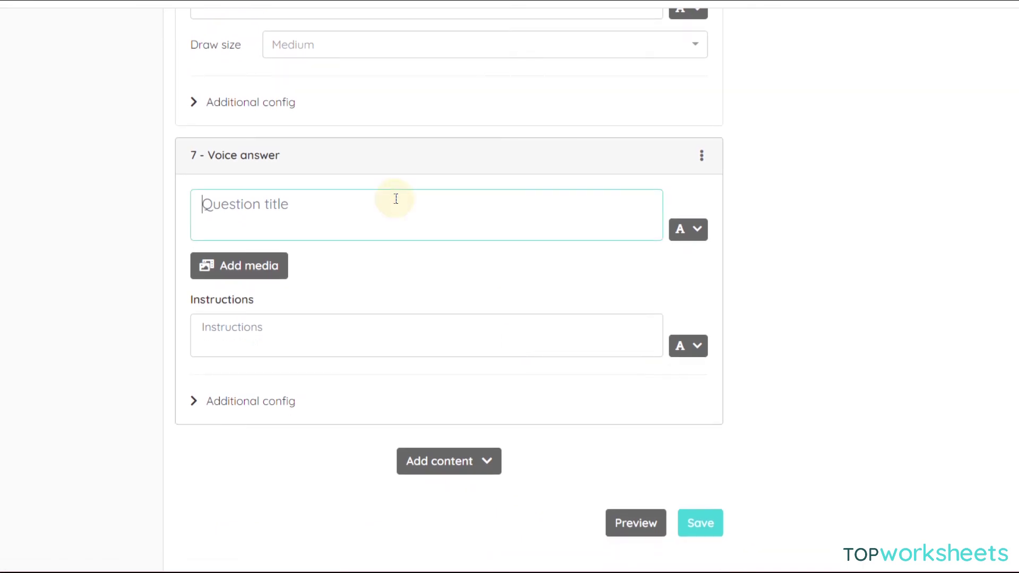
type("Record yours")
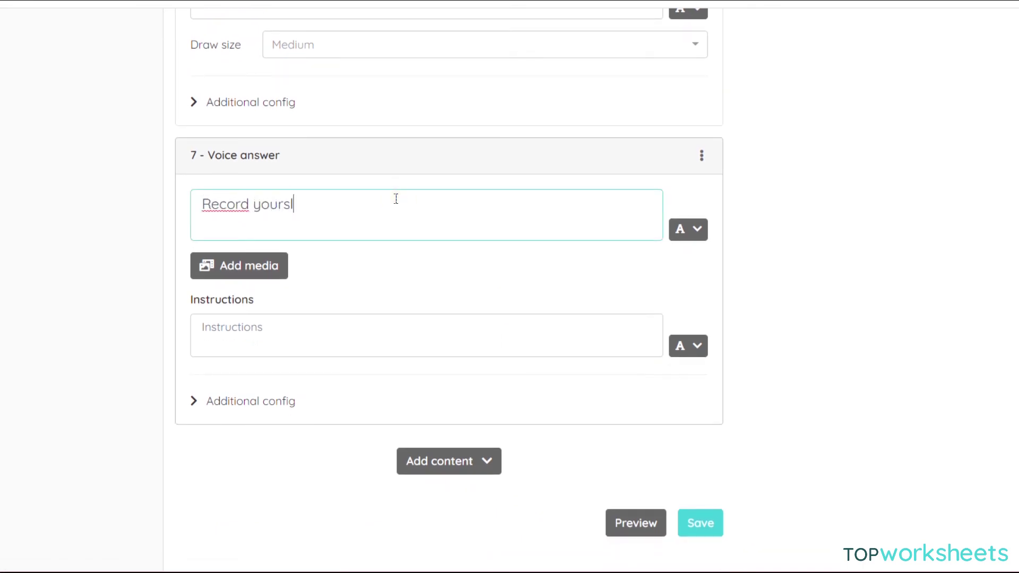
type("elf commenting on th")
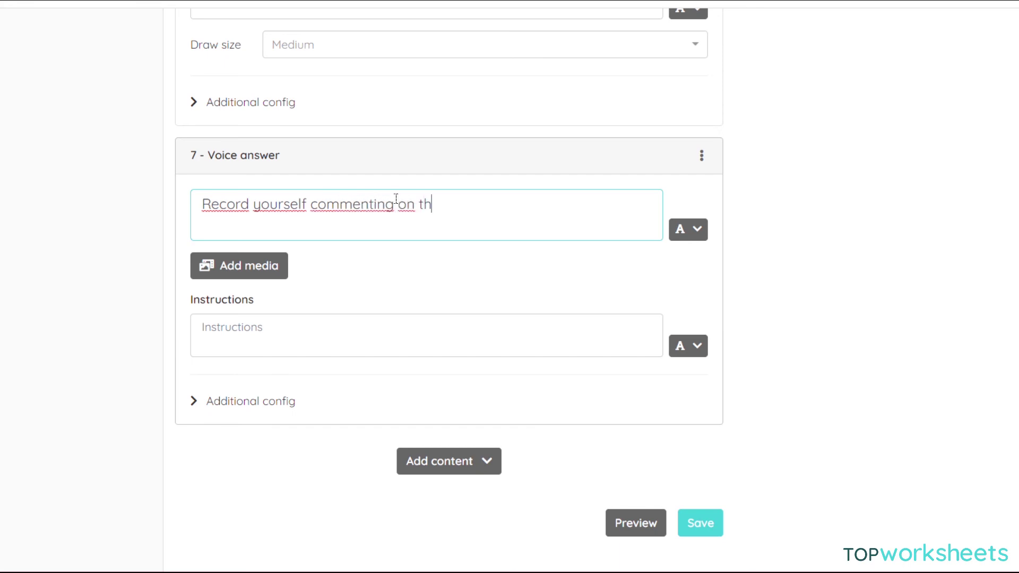
type("e following ima")
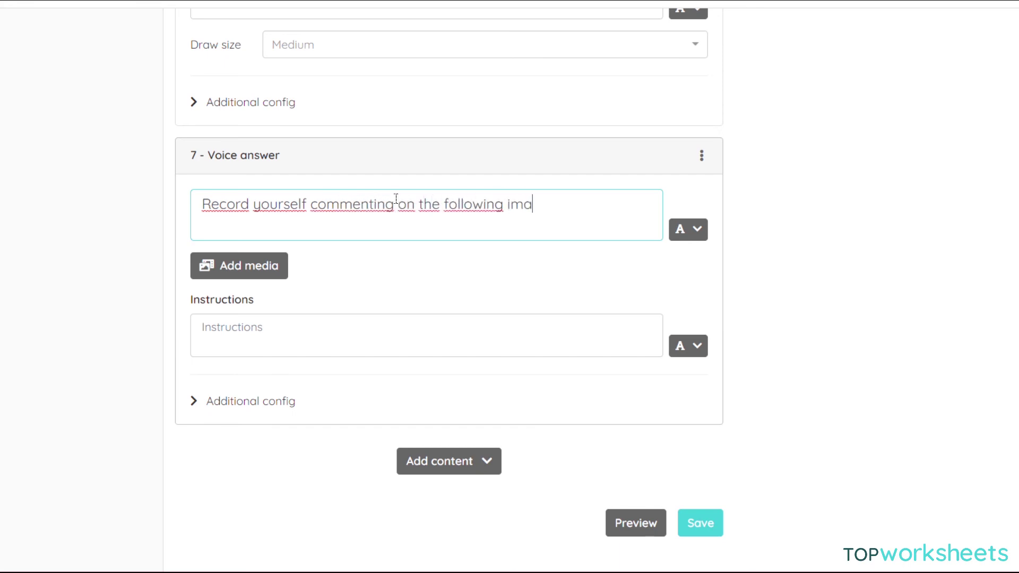
type("ge")
left_click(262, 257)
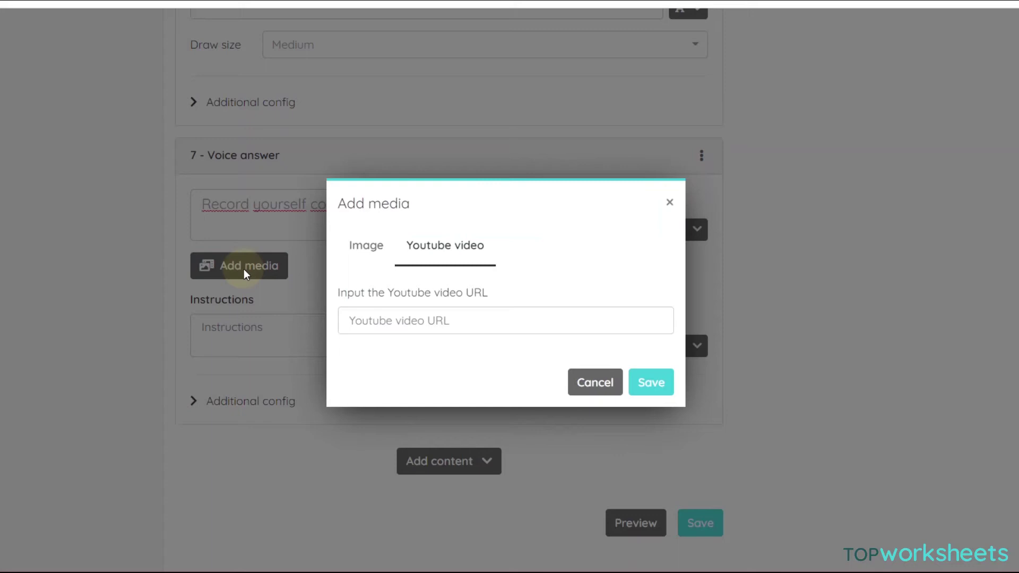
left_click(366, 249)
left_click(658, 387)
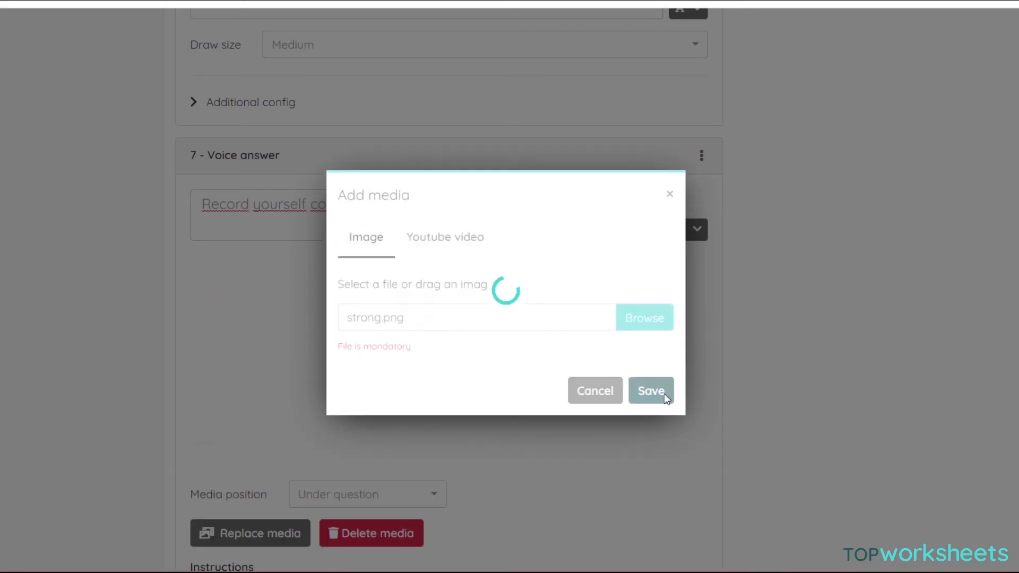
scroll(665, 393, "down", 1)
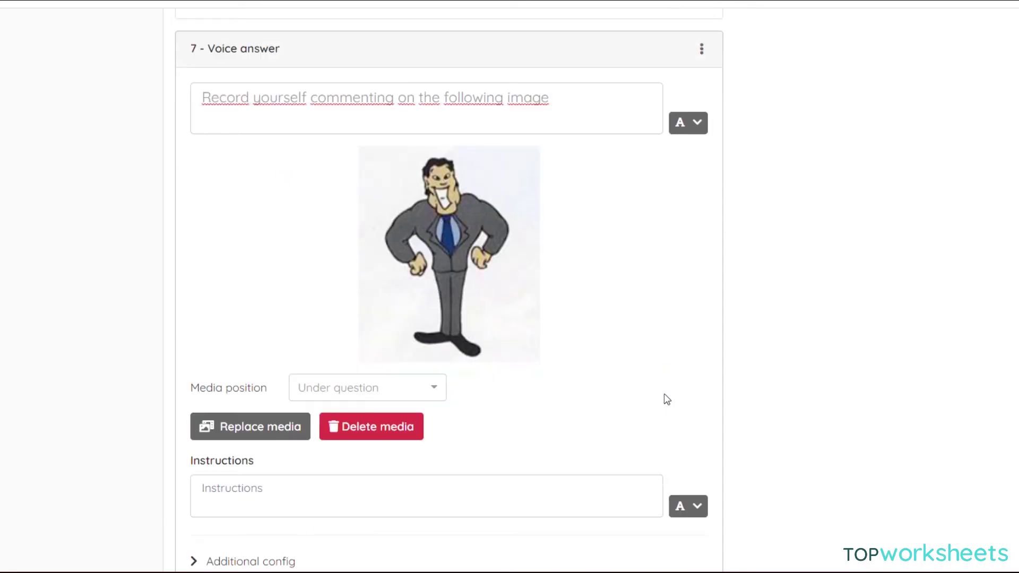
scroll(664, 393, "down", 1)
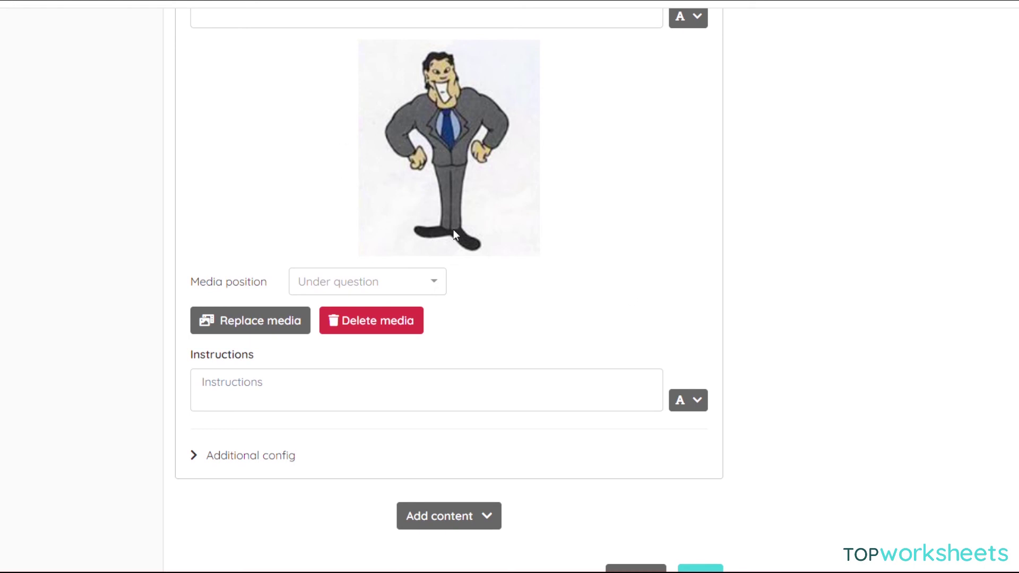
scroll(556, 254, "down", 1)
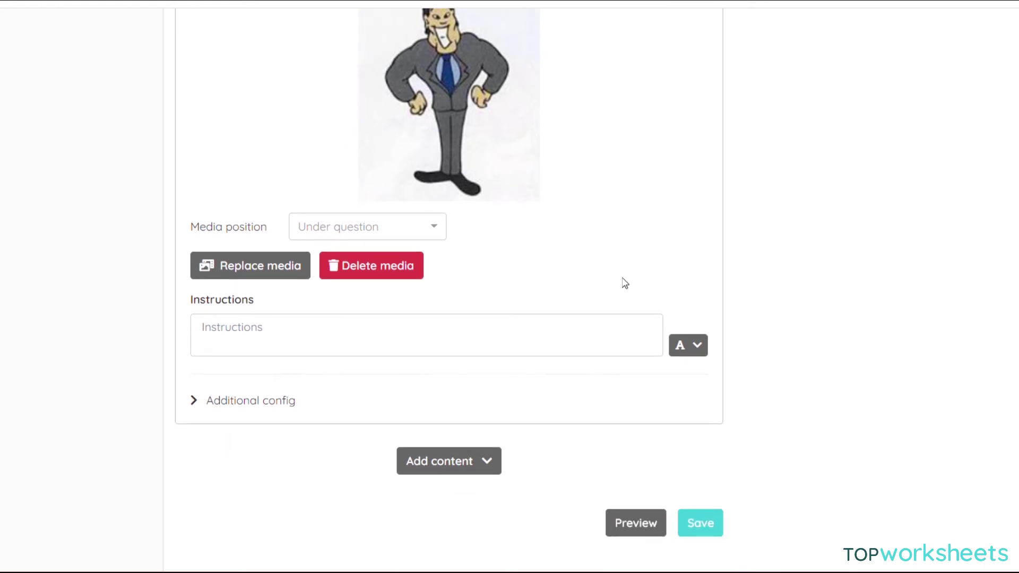
- Preview the worksheet, try the voice recorder, and dismiss it
left_click(643, 525)
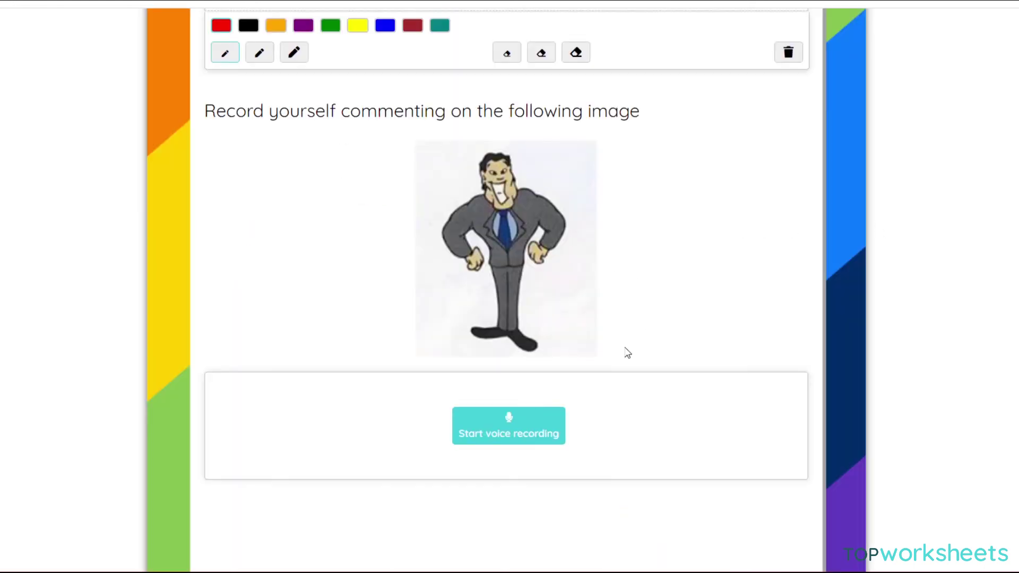
left_click(509, 433)
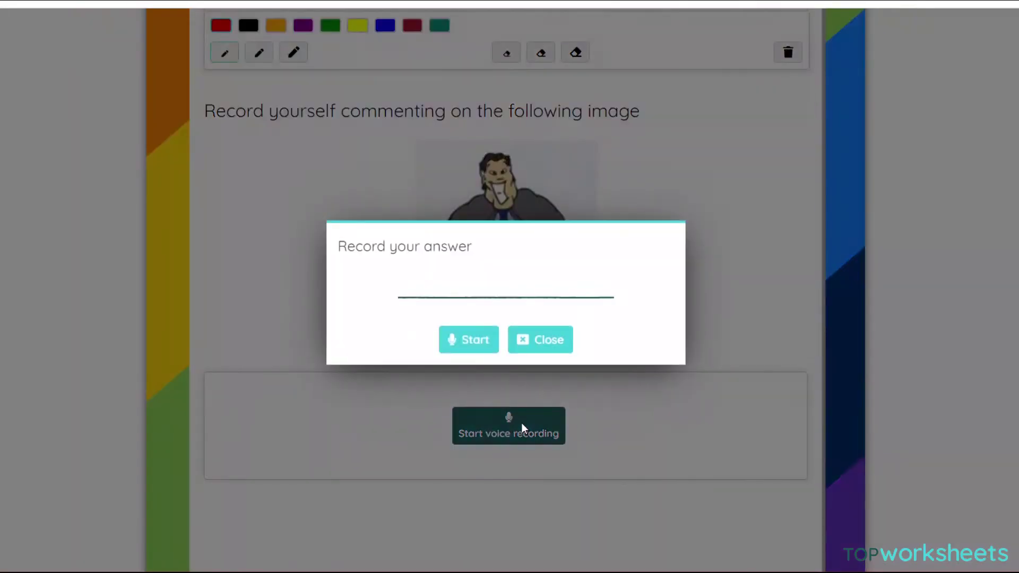
left_click(560, 341)
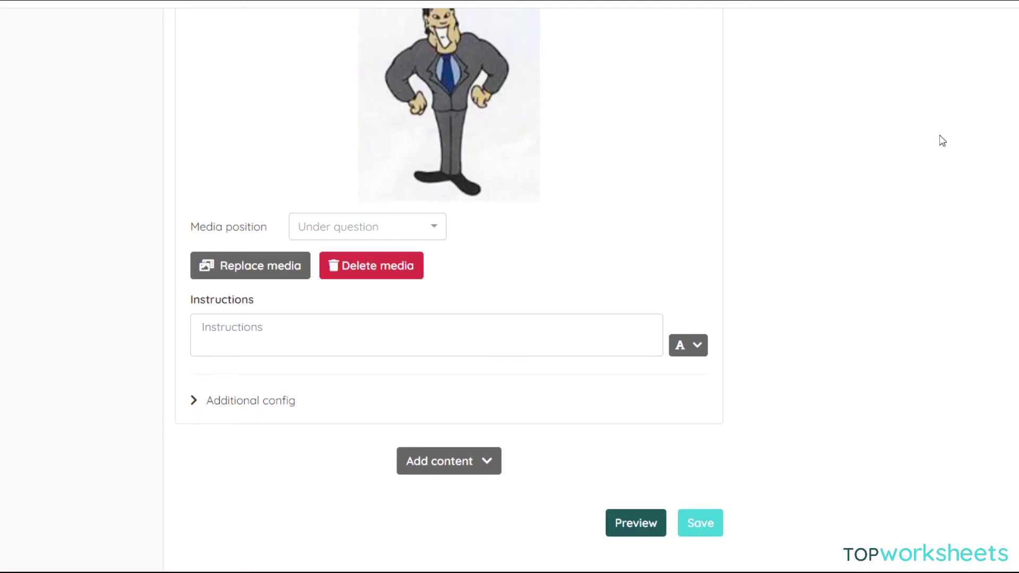
- Add an Image answer question and enter the title 'Upload an image of someone surprised'
left_click(457, 463)
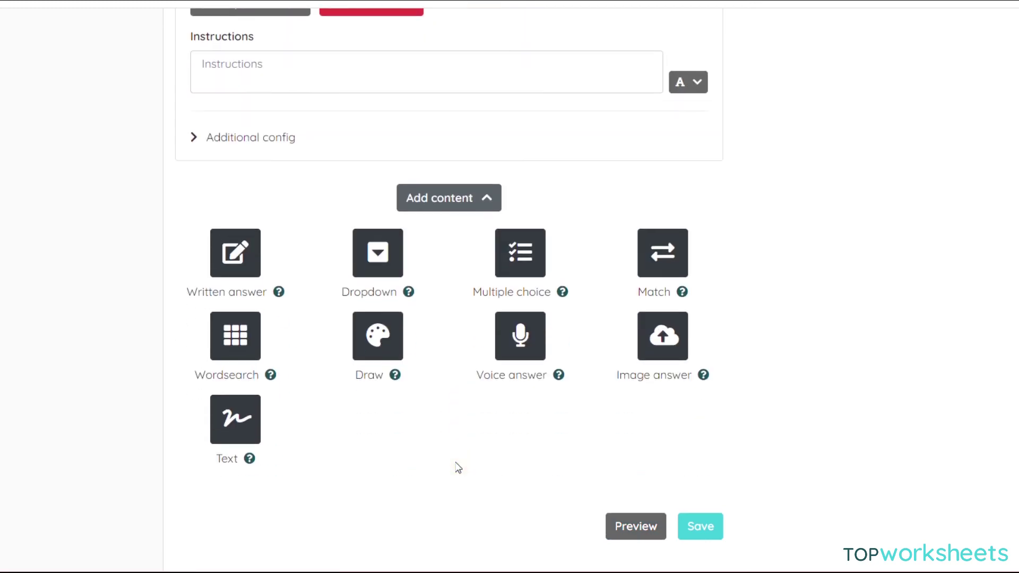
left_click(664, 336)
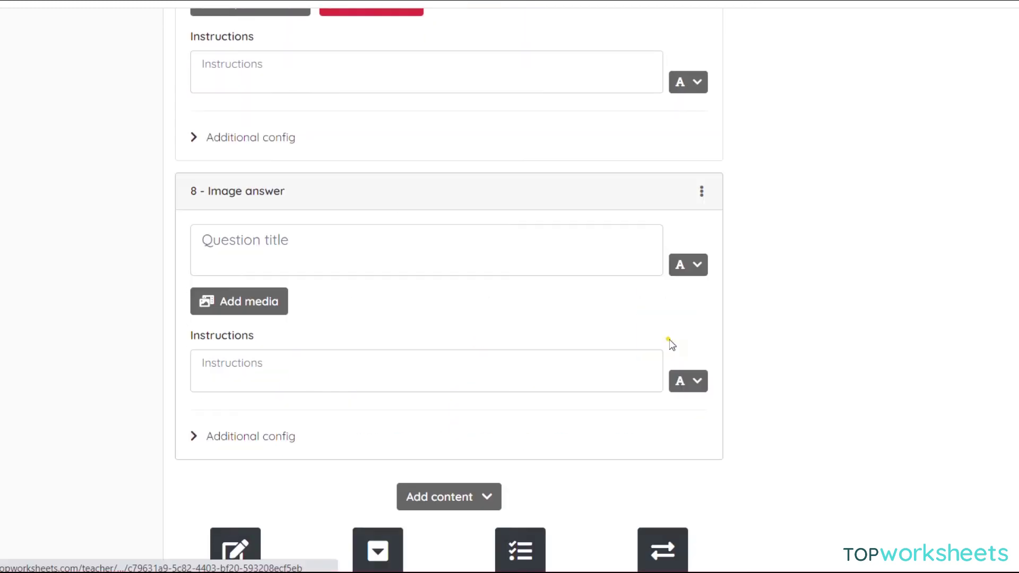
left_click(462, 256)
type("U")
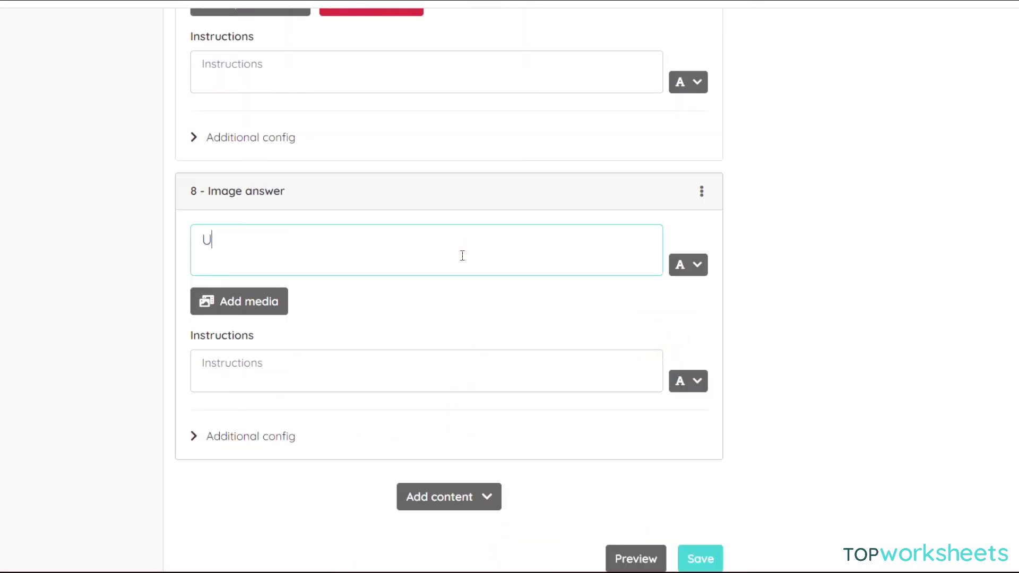
type("pload an image of ")
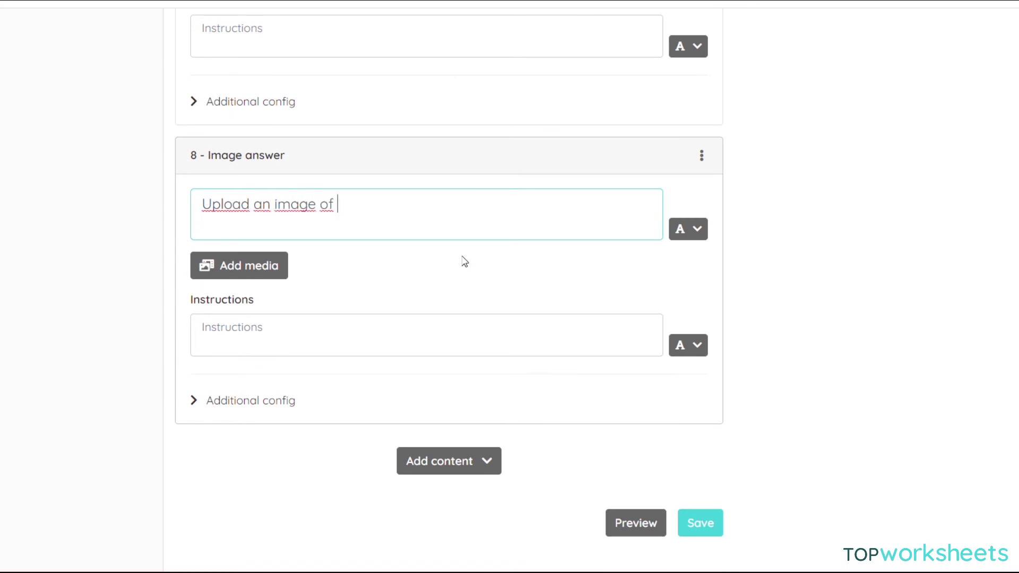
type("someone surprised")
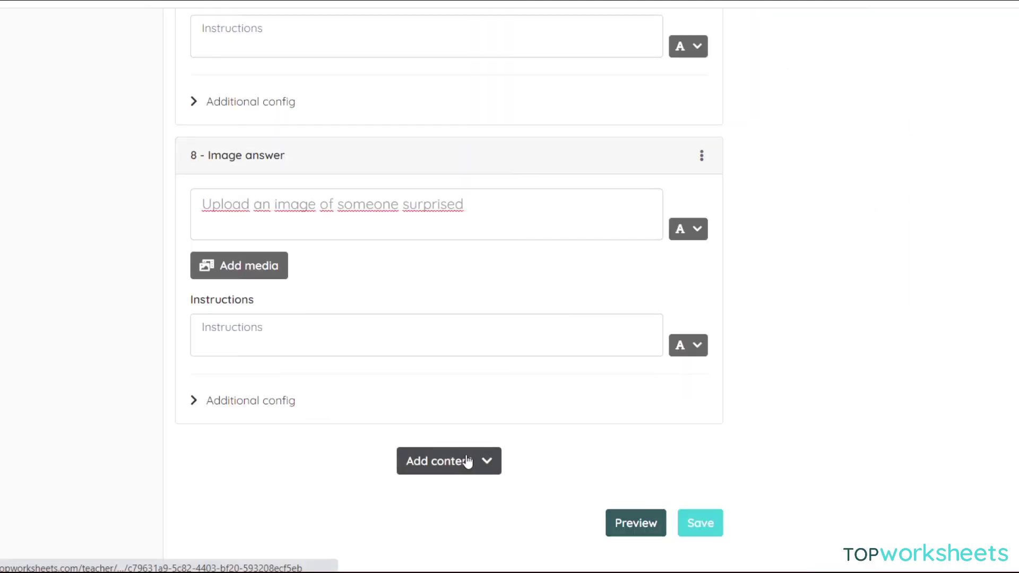
- Add a closing text block reading 'CONGRATS FOR REACHING THE END!'
left_click(467, 462)
left_click(222, 427)
left_click(229, 361)
type("CO")
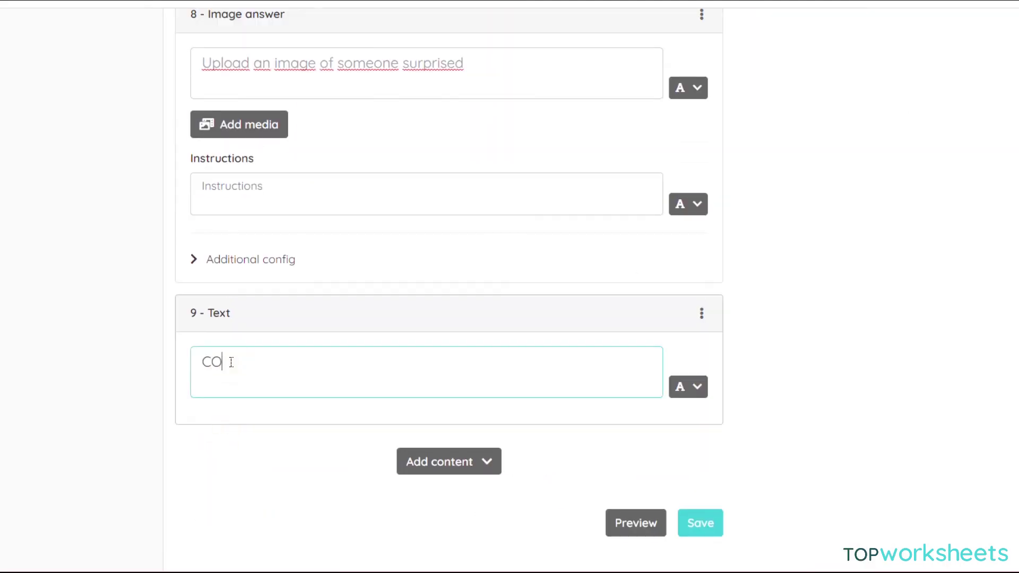
type("NGRATS FOR RE")
type("ACHING THE END!")
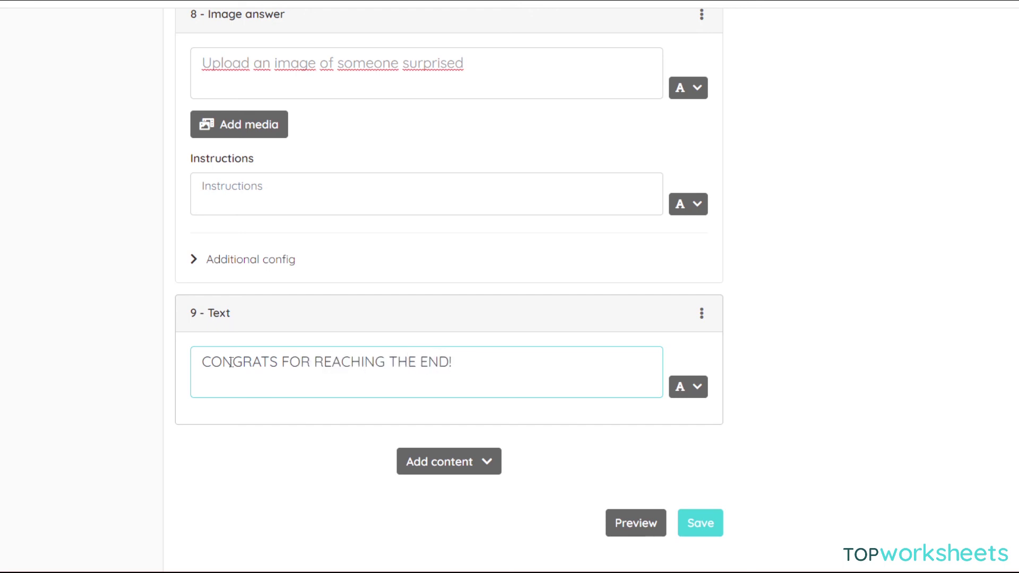
- Make the congrats text bold and bright green
left_click(683, 387)
left_click(380, 416)
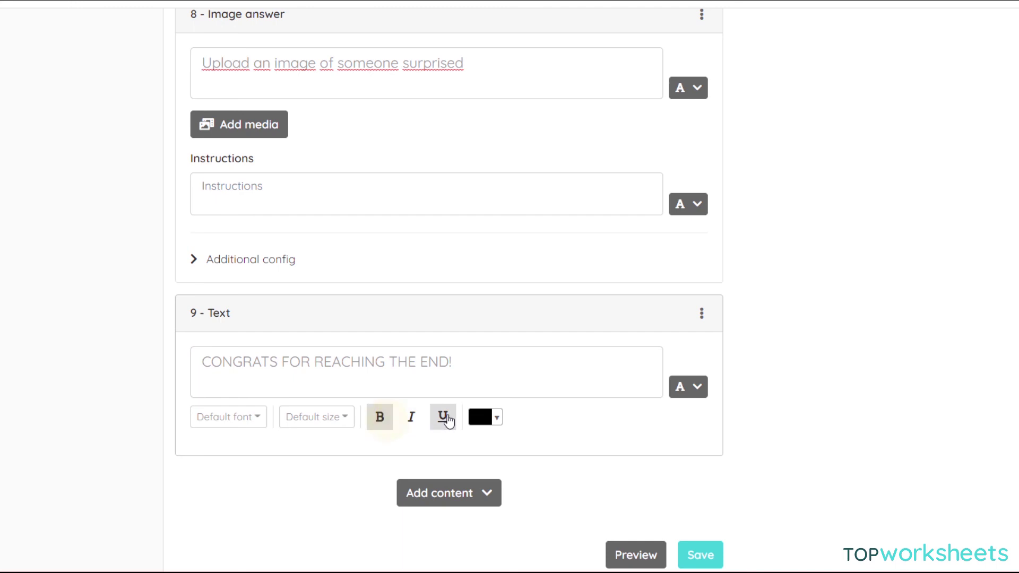
left_click(494, 419)
left_click(620, 473)
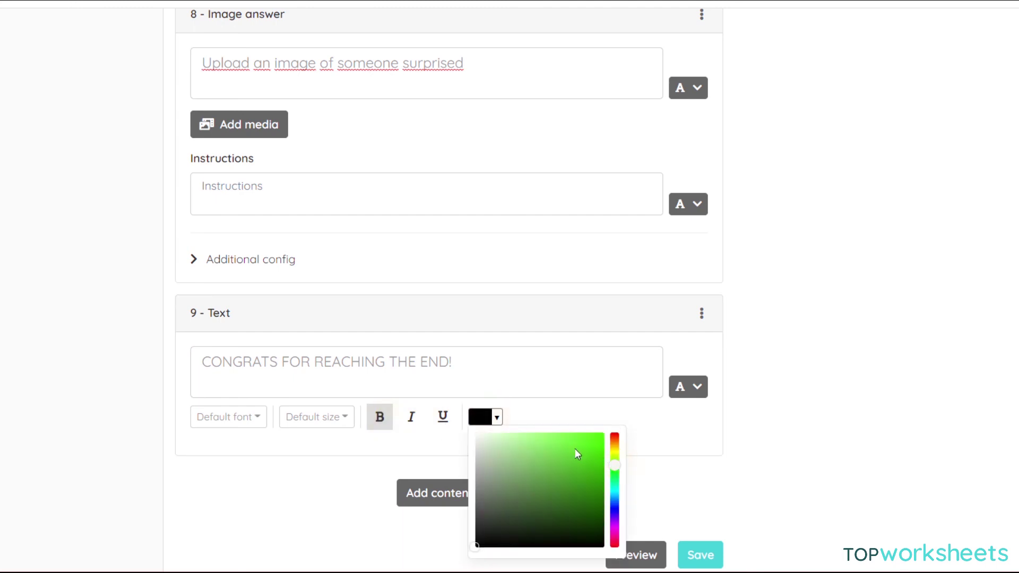
left_click(575, 449)
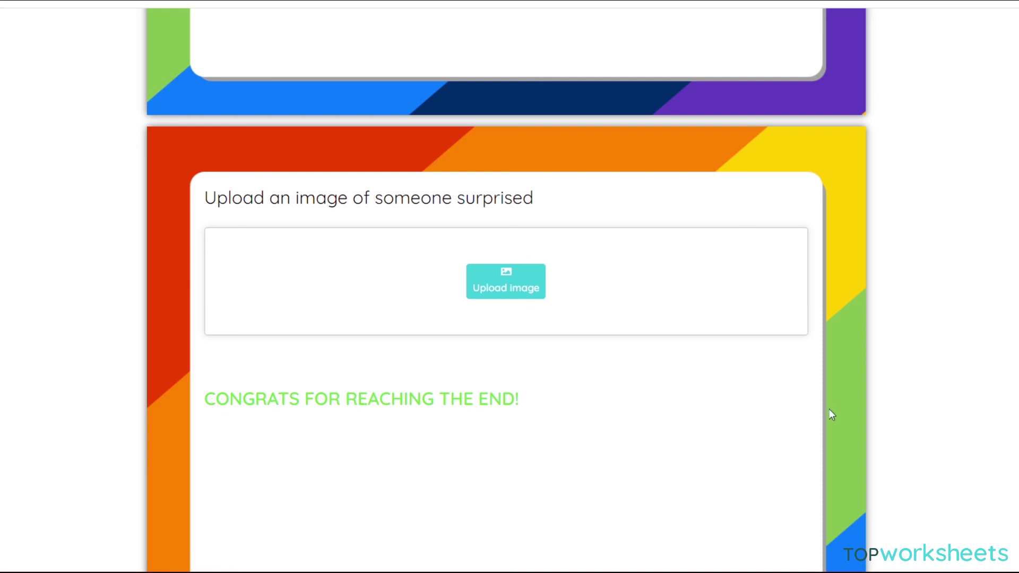
scroll(1011, 394, "up", 2)
scroll(1012, 394, "up", 3)
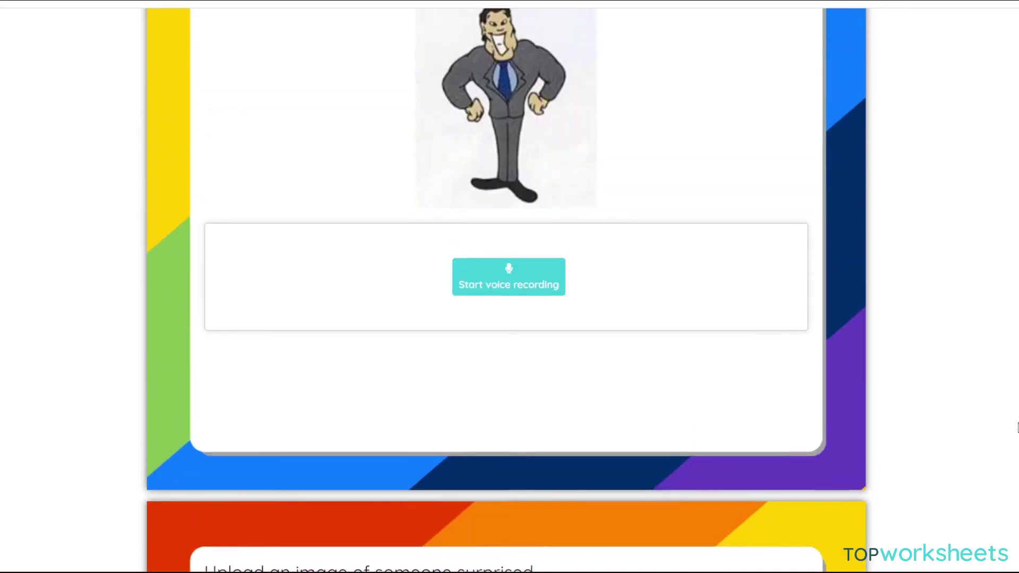
scroll(1011, 394, "up", 2)
scroll(1011, 395, "up", 2)
scroll(1011, 394, "up", 1)
scroll(1009, 380, "up", 2)
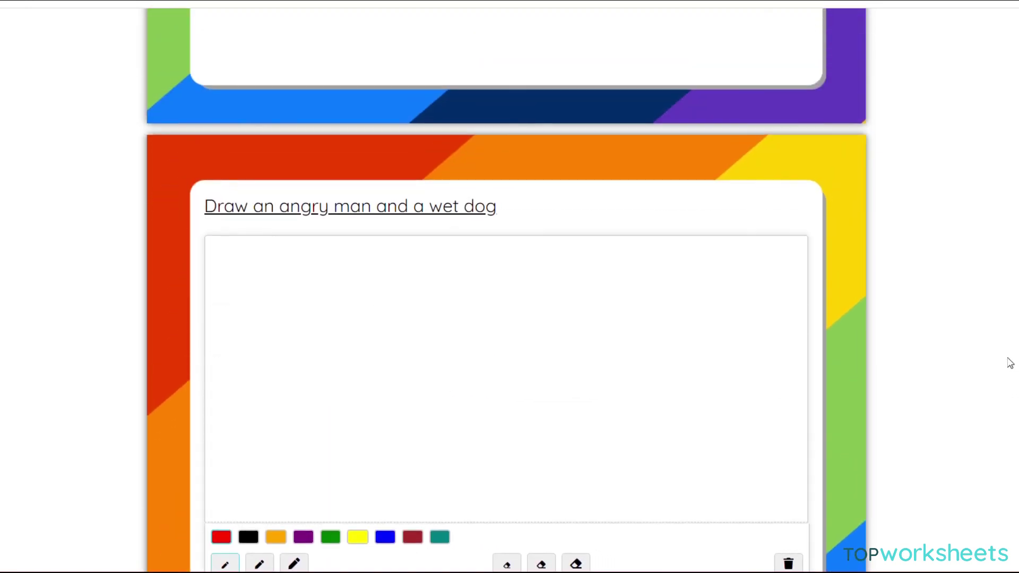
scroll(1008, 359, "up", 3)
scroll(1004, 335, "up", 2)
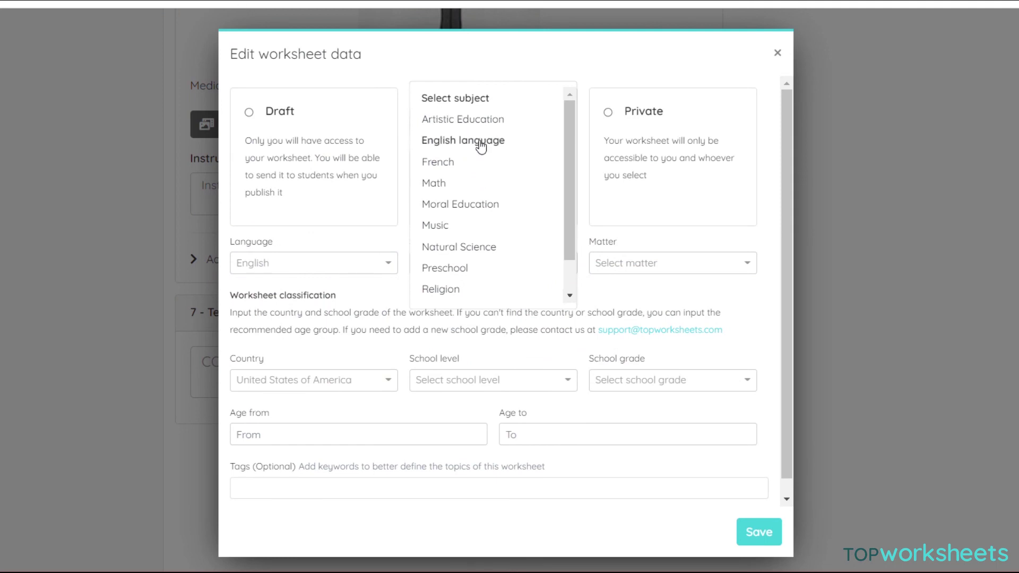
- Choose English language as the worksheet subject and open the Matter list
left_click(479, 141)
left_click(655, 269)
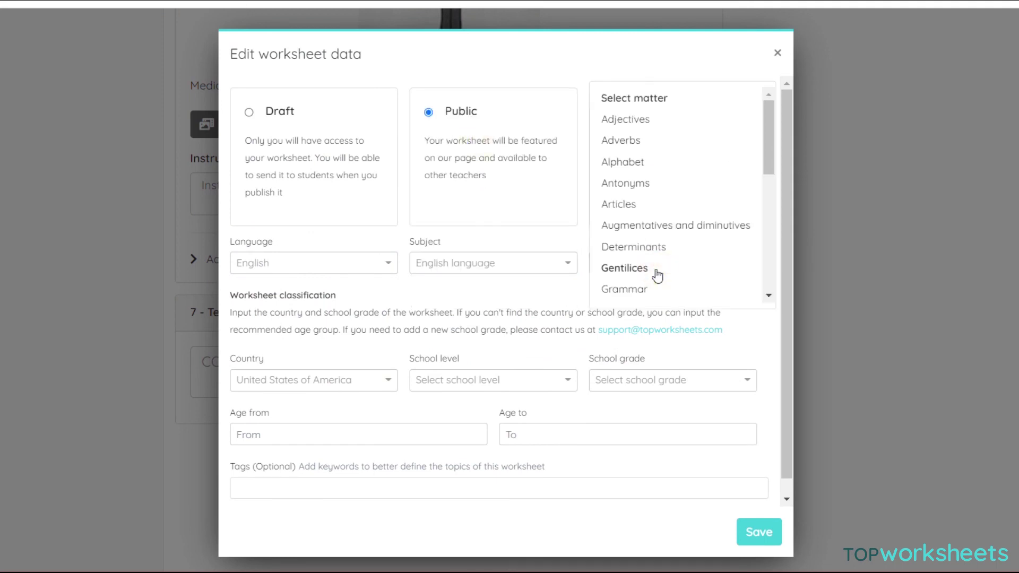